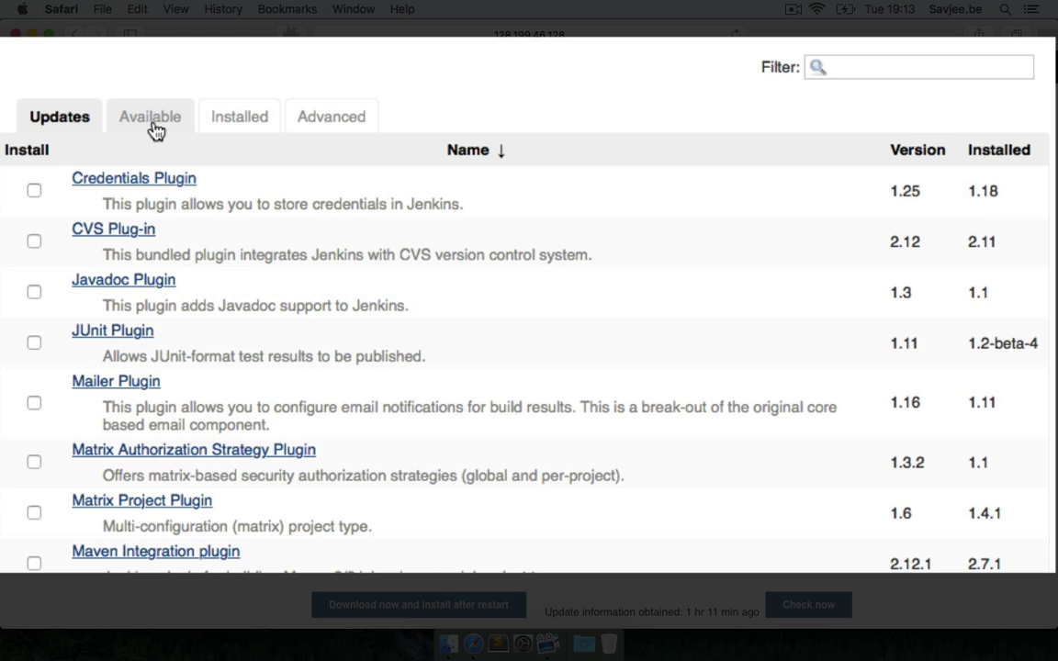
Filter available plugins by 'bitbucket' and mark Bitbucket Plugin 1.1.5 for installation
left_click(153, 125)
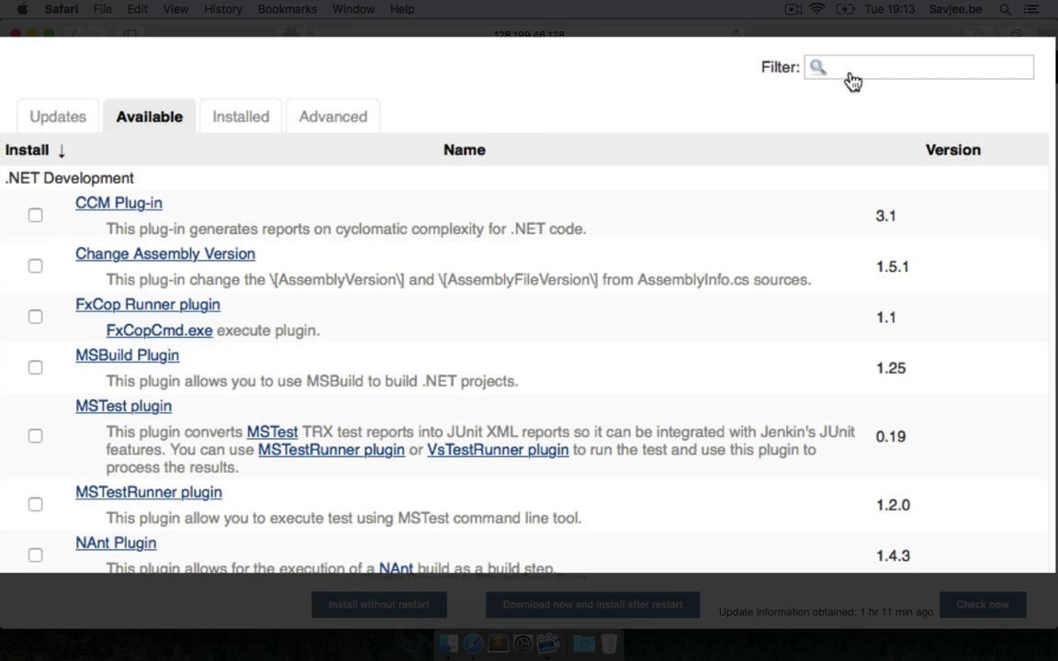
left_click(850, 69)
type("bit")
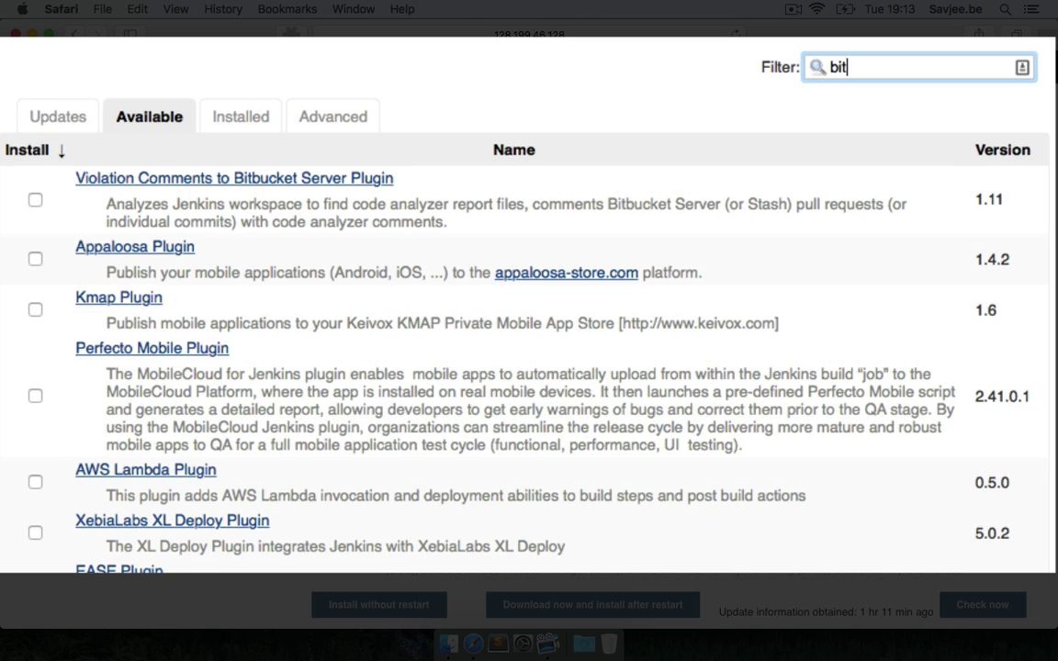
type("bucket")
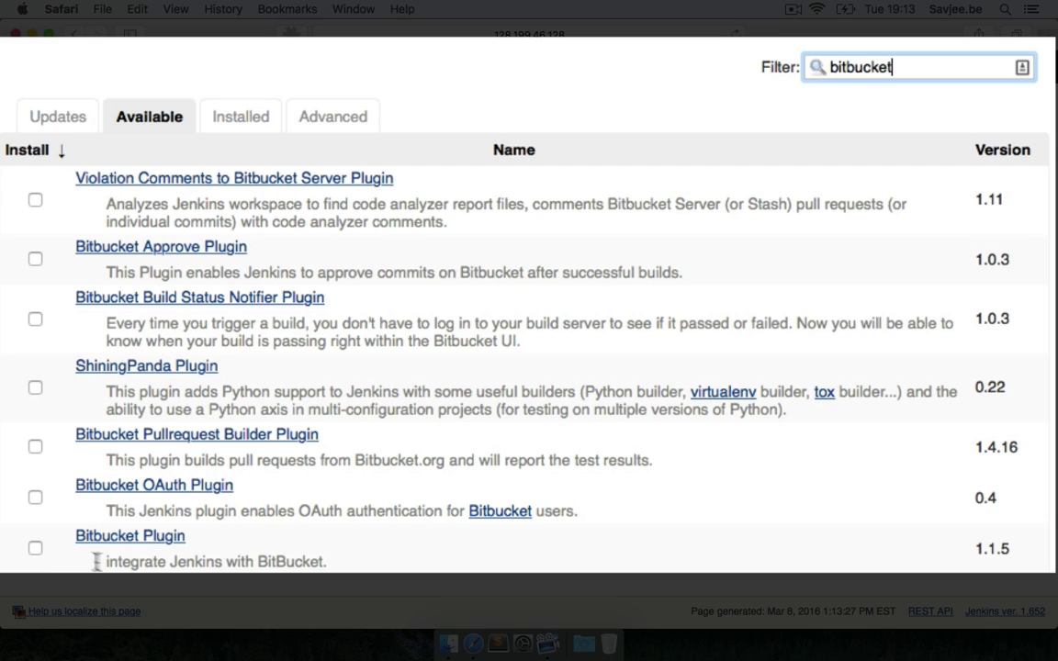
left_click(34, 549)
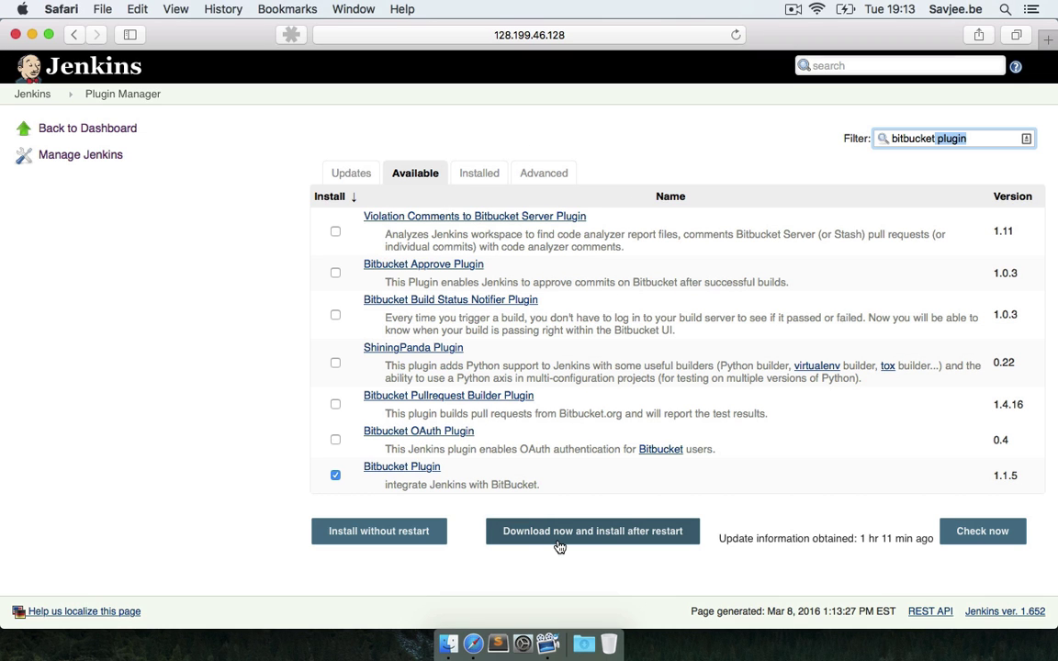
Download the Bitbucket Plugin with its dependencies and restart Jenkins once installation completes
left_click(559, 533)
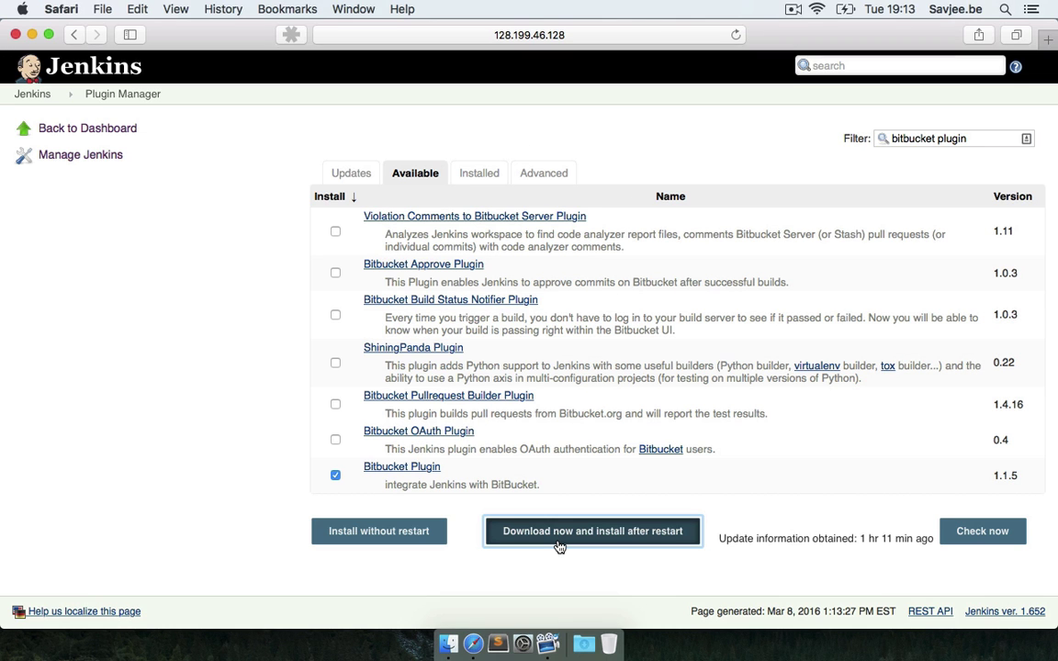
left_click(558, 544)
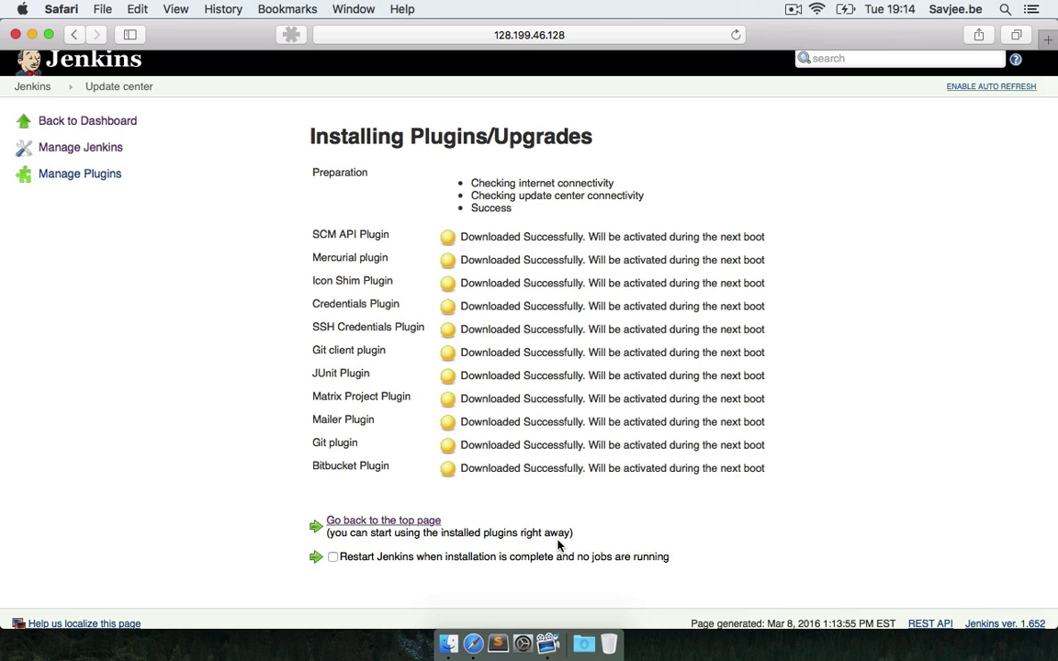
left_click(333, 557)
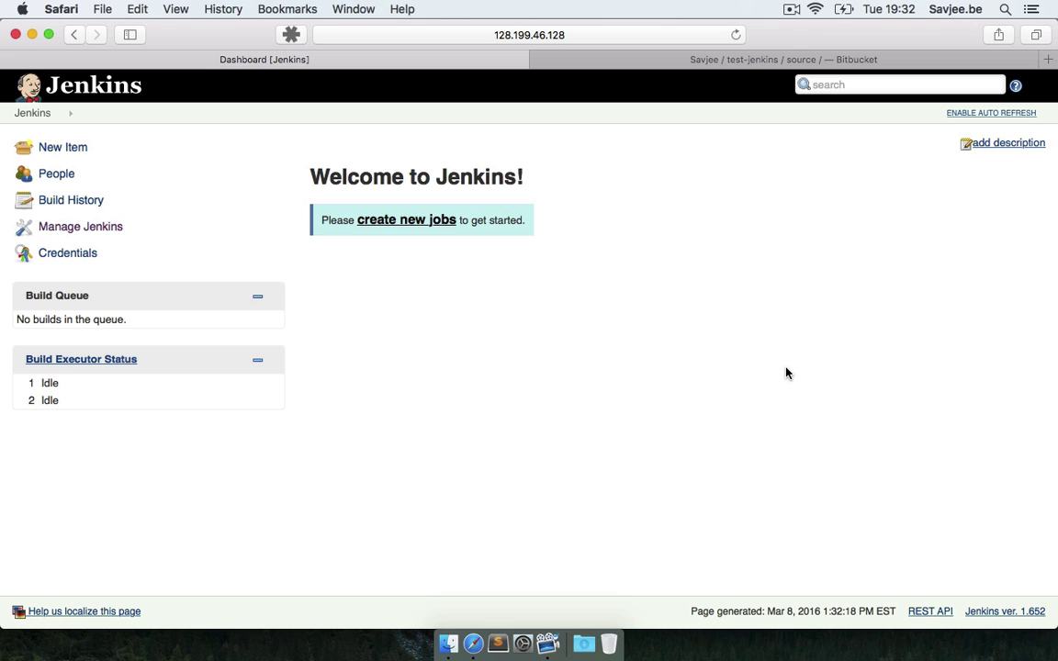
Create a new Freestyle project item named my-bitbucket-project
left_click(432, 224)
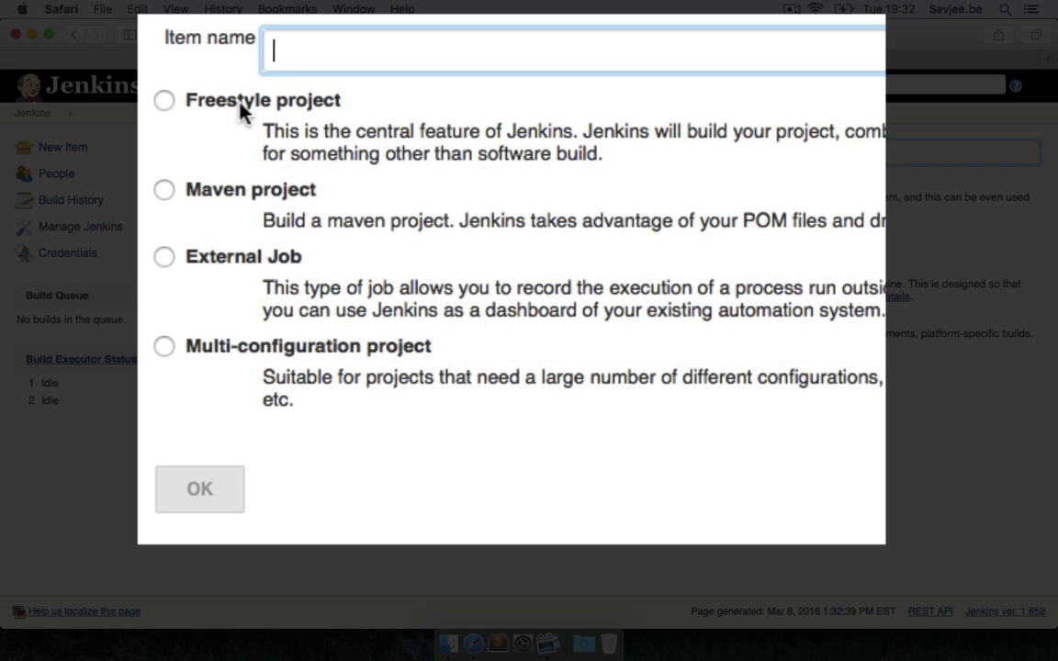
left_click(240, 102)
left_click(304, 60)
type("my-bitbucket-project")
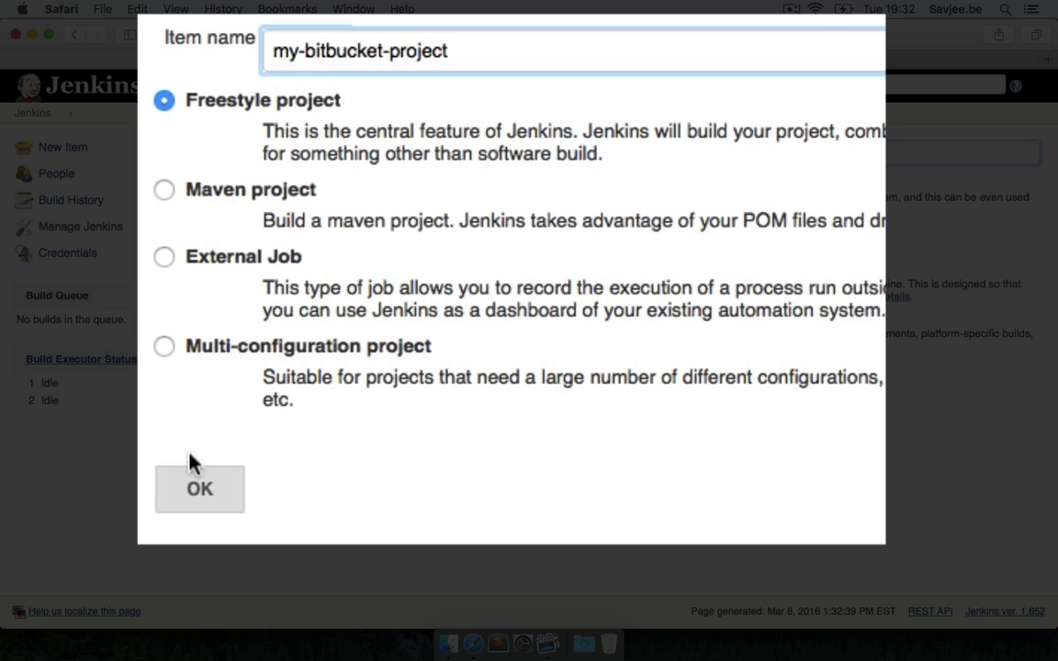
left_click(196, 484)
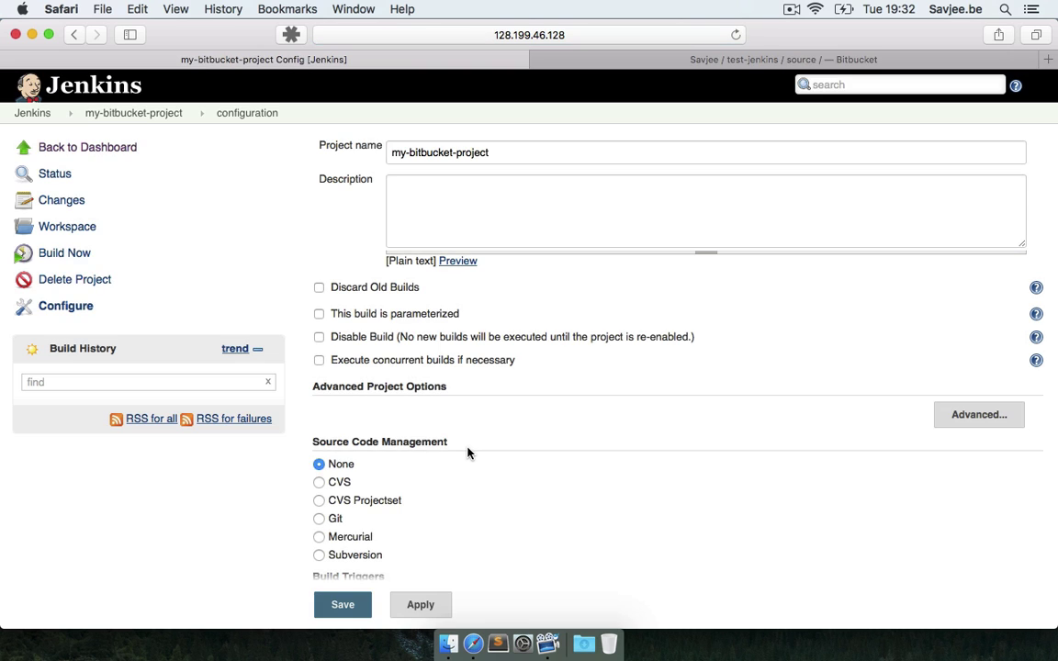
Review the project's Build Triggers section, then bring up Bitbucket's test-jenkins source page
scroll(467, 452, "down", 5)
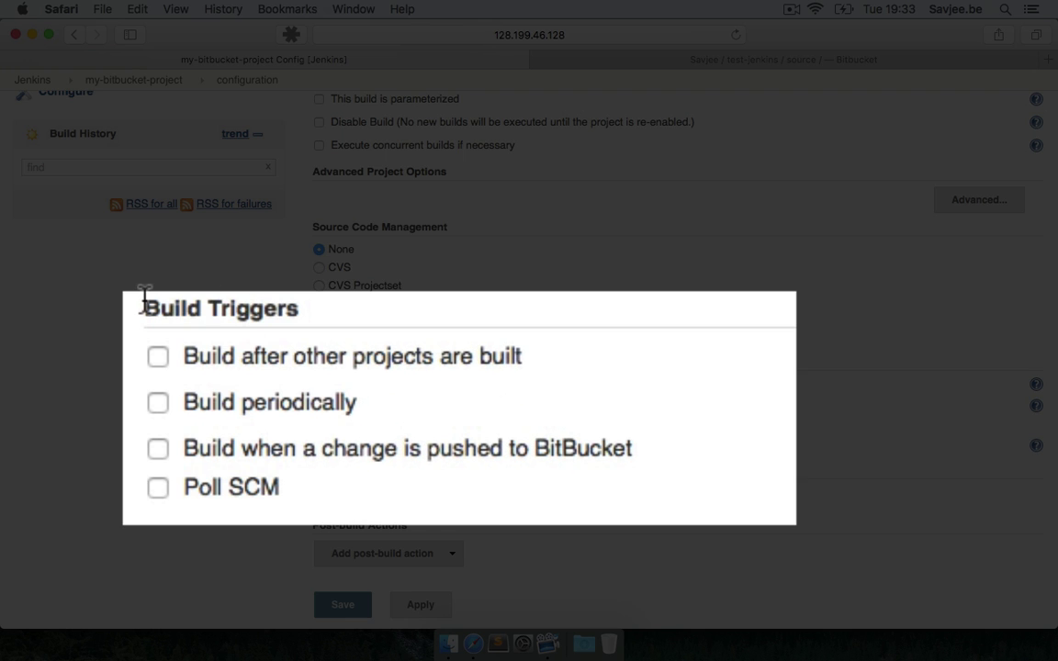
left_click_drag(144, 305, 298, 308)
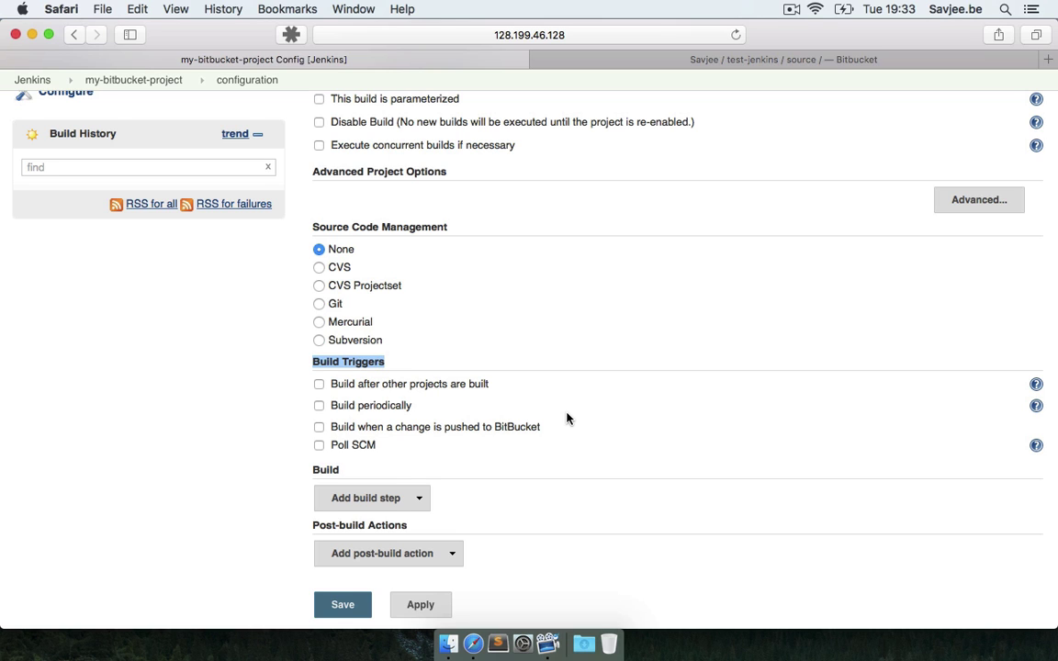
left_click(748, 64)
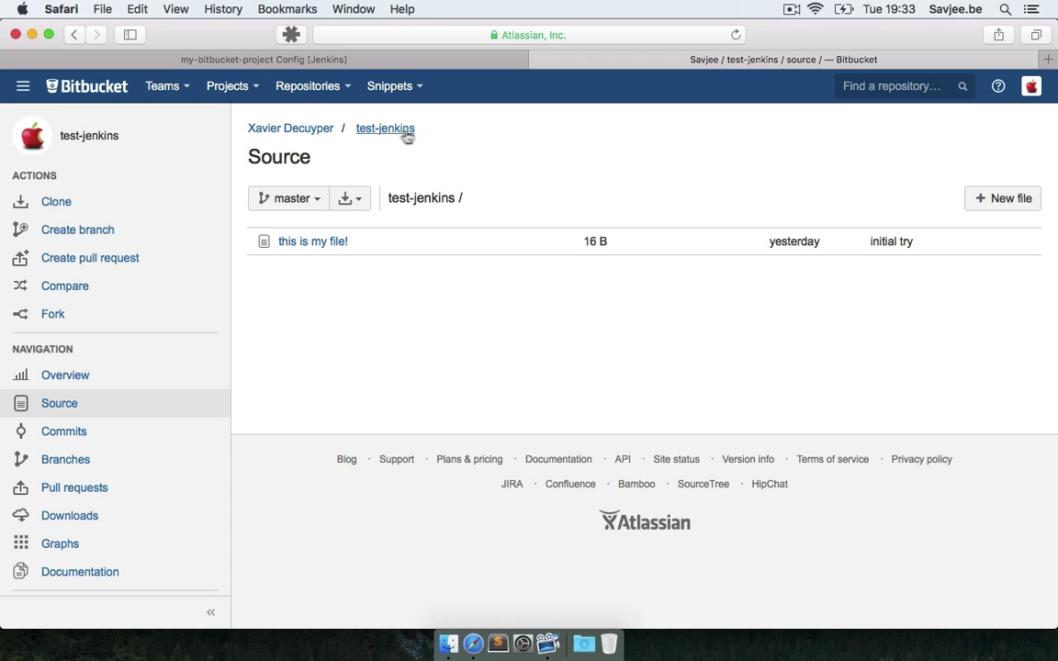
View 'this is my file!' in test-jenkins, then return to my-bitbucket-project's Jenkins configuration
left_click(319, 248)
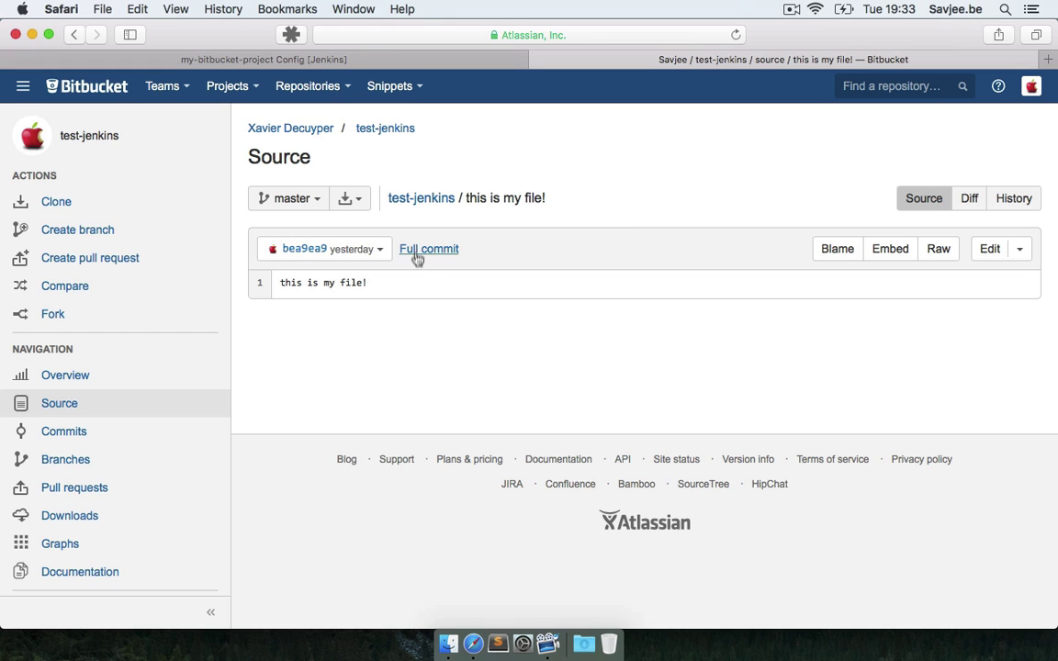
left_click(432, 199)
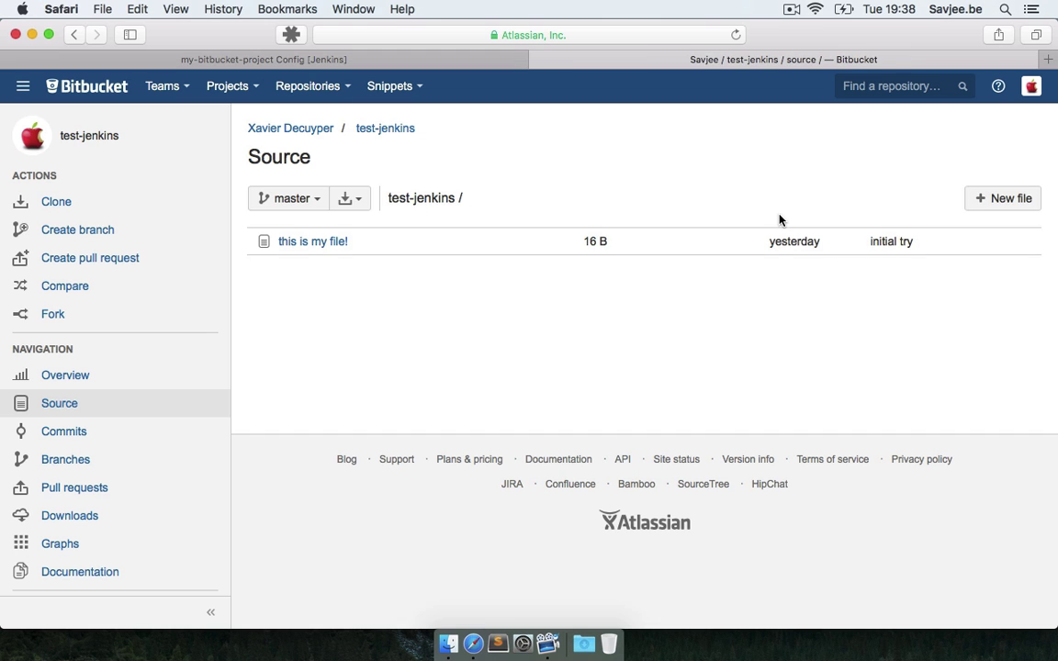
left_click(393, 62)
scroll(402, 204, "up", 5)
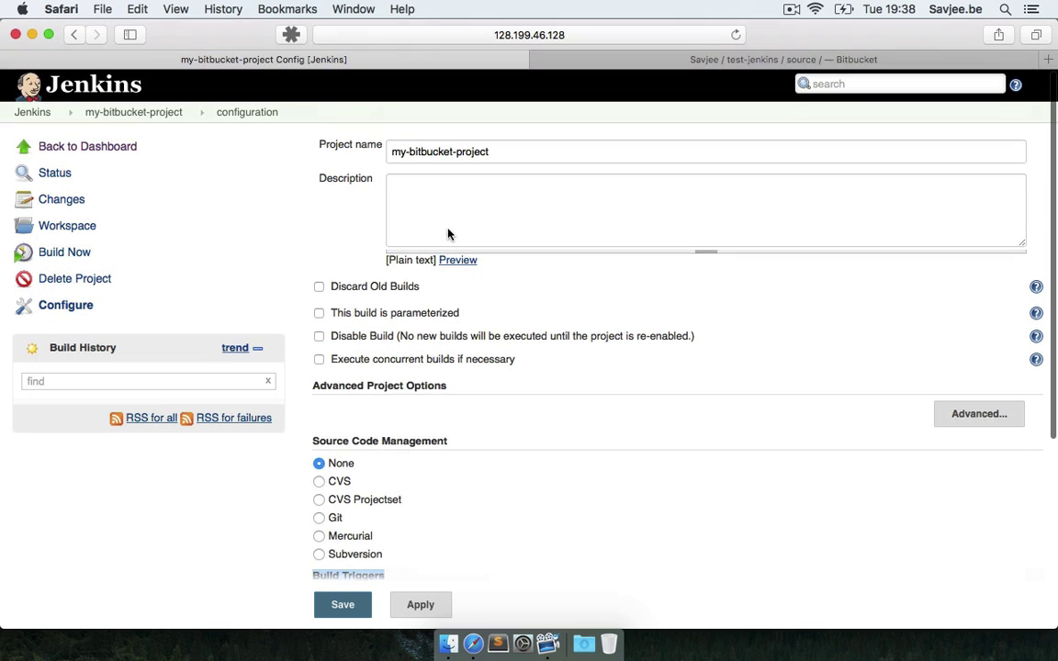
Choose Git as Source Code Management, with the Repository URL field ready for input
left_click_drag(398, 150, 512, 147)
scroll(524, 239, "down", 4)
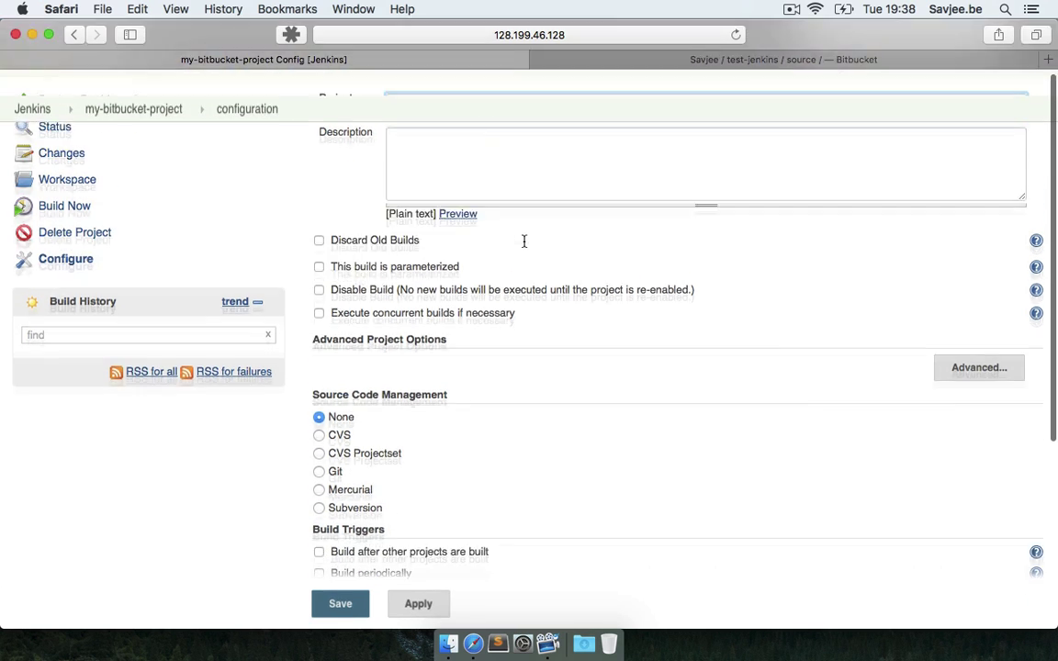
left_click(319, 363)
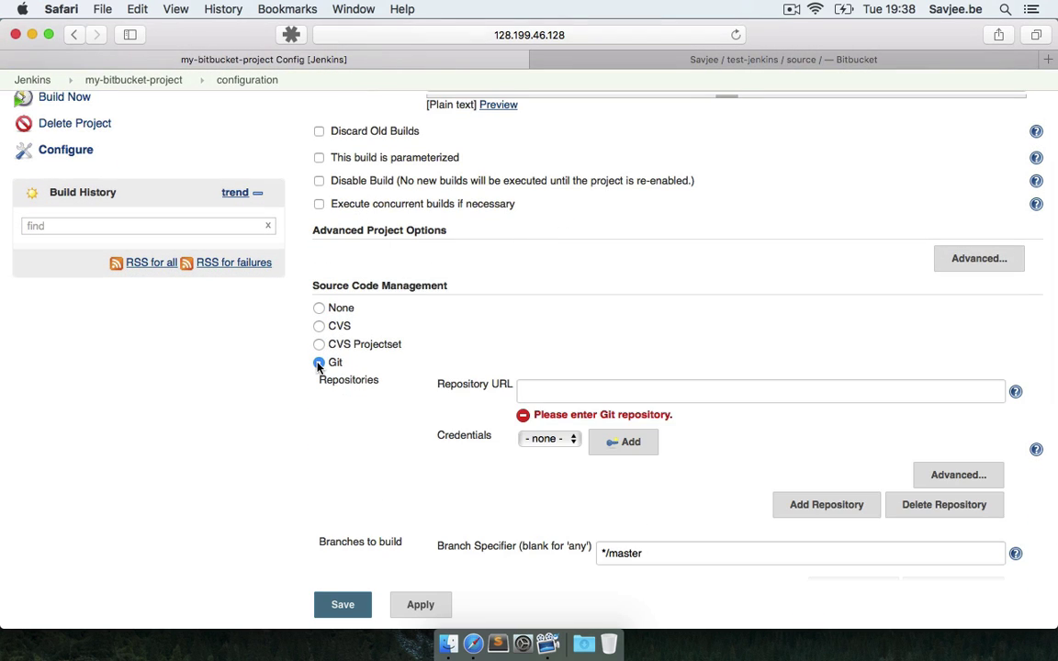
scroll(545, 394, "down", 1)
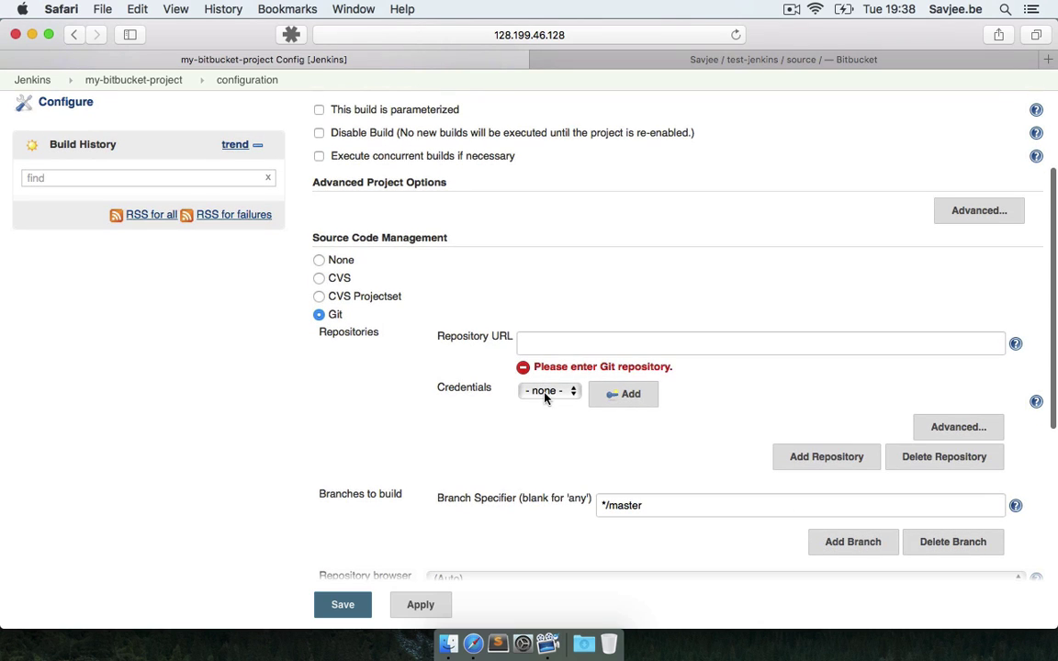
left_click(579, 346)
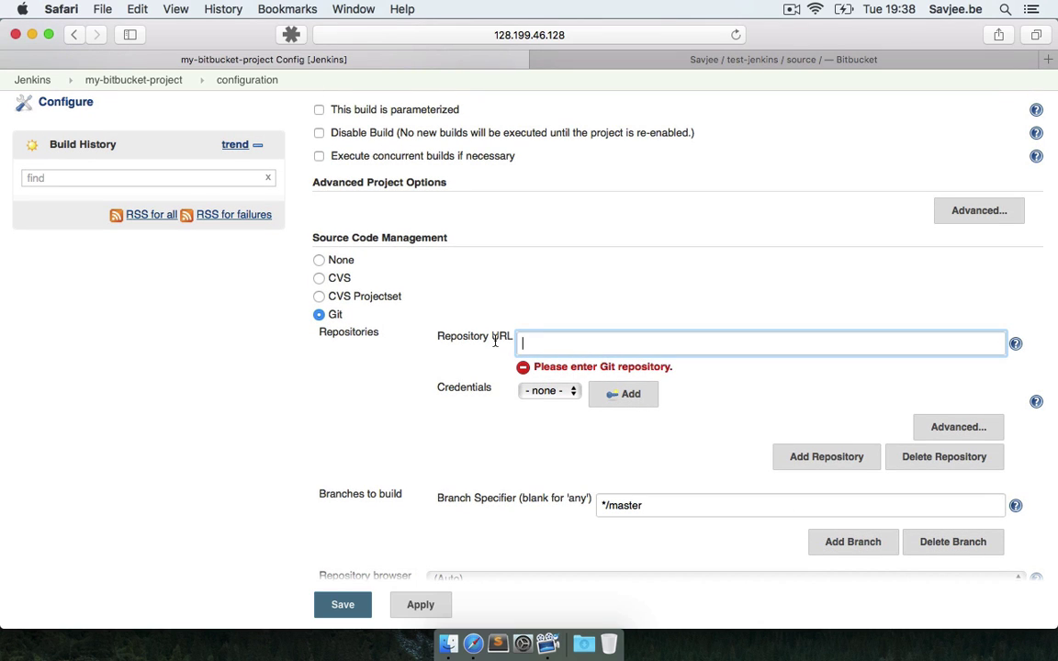
left_click(725, 65)
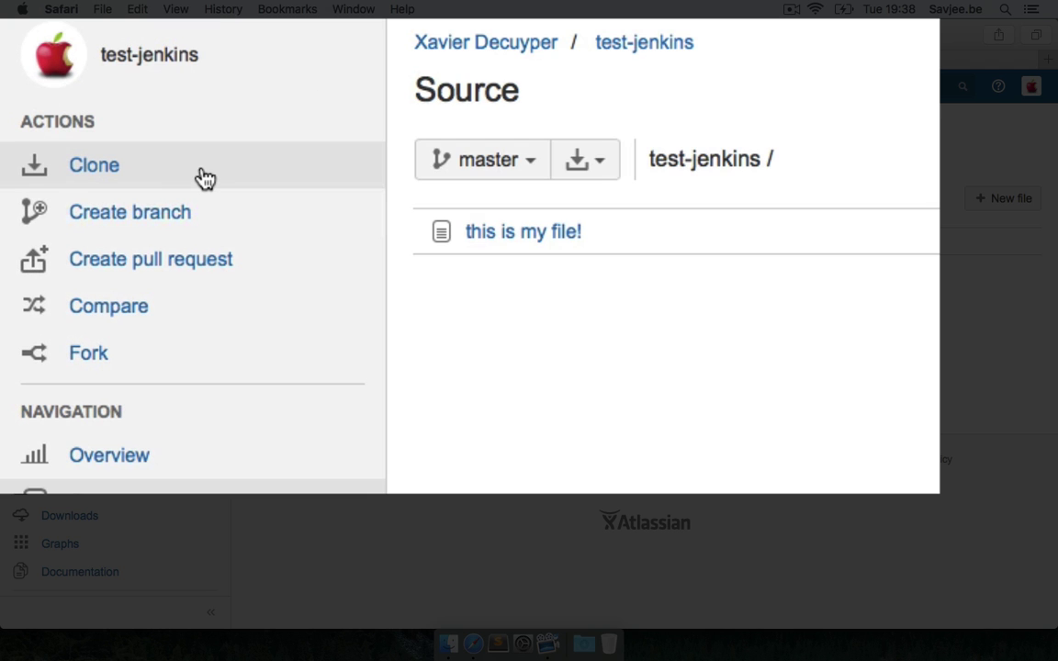
Copy test-jenkins' HTTPS clone URL from Bitbucket's Clone dialog and return to Jenkins
left_click(204, 177)
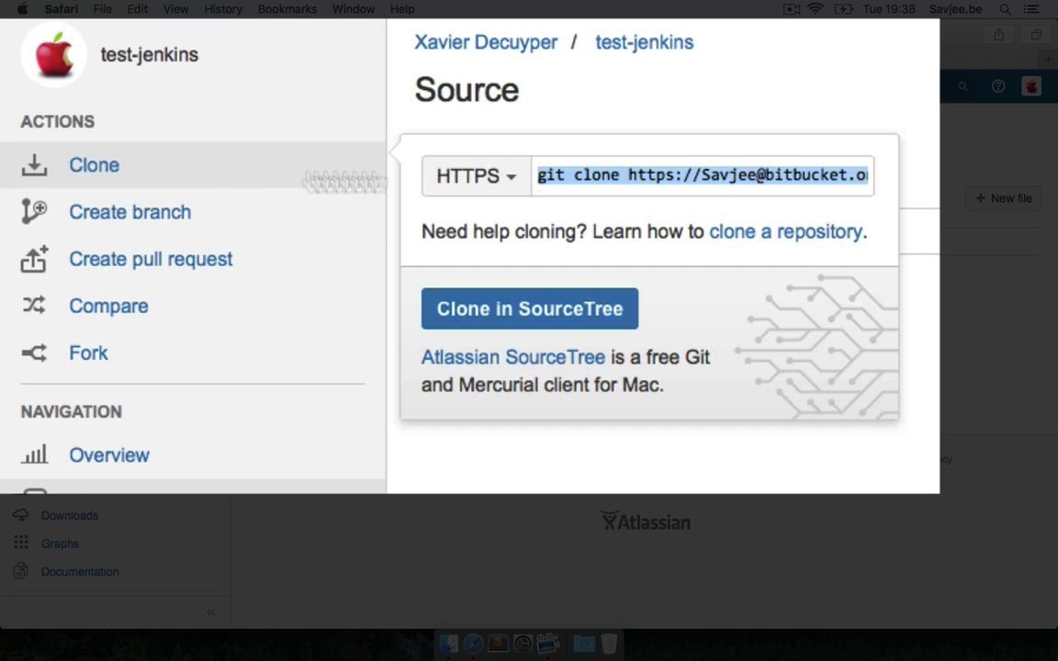
left_click(625, 184)
mouse_move(629, 179)
left_mouse_down()
mouse_move(933, 170)
mouse_move(879, 170)
left_mouse_up()
key("super+c")
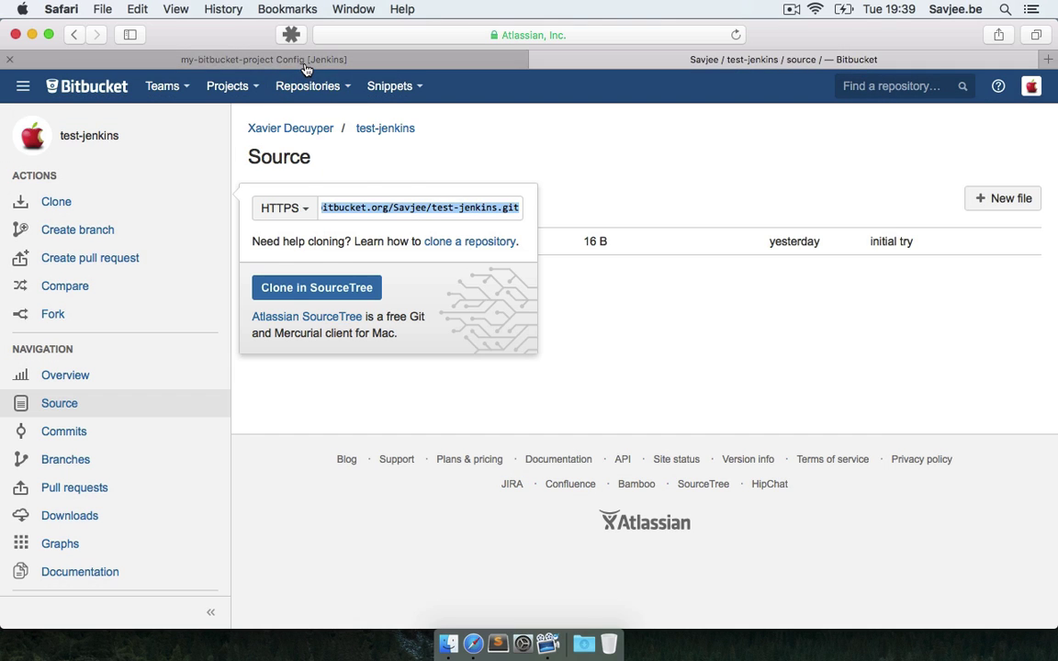
left_click(273, 57)
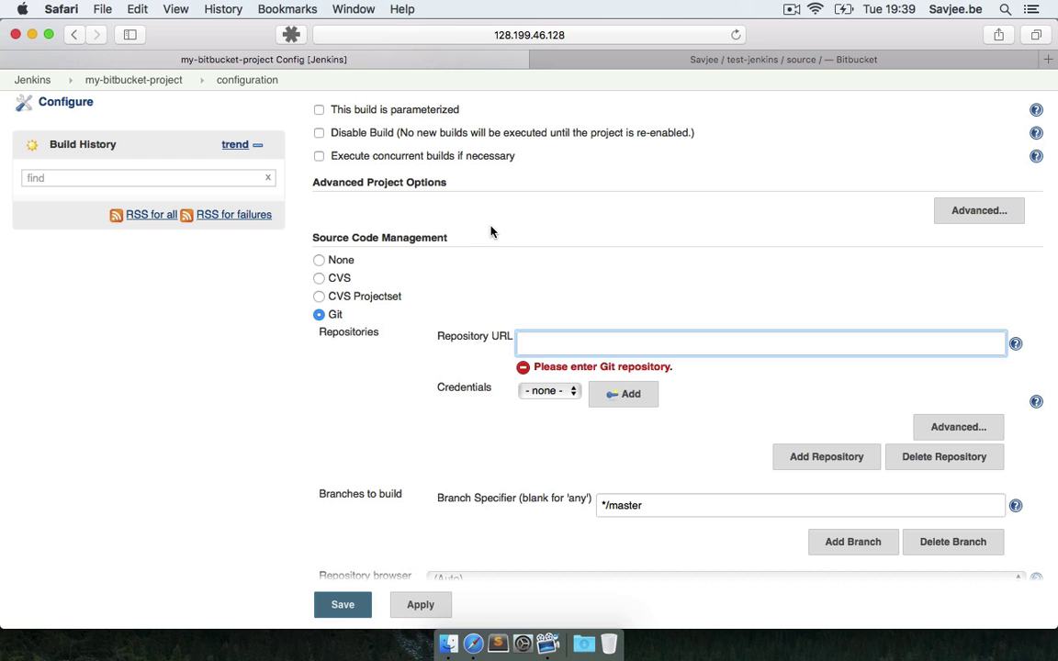
Paste the test-jenkins HTTPS clone URL into the Repository URL field
key("super+v")
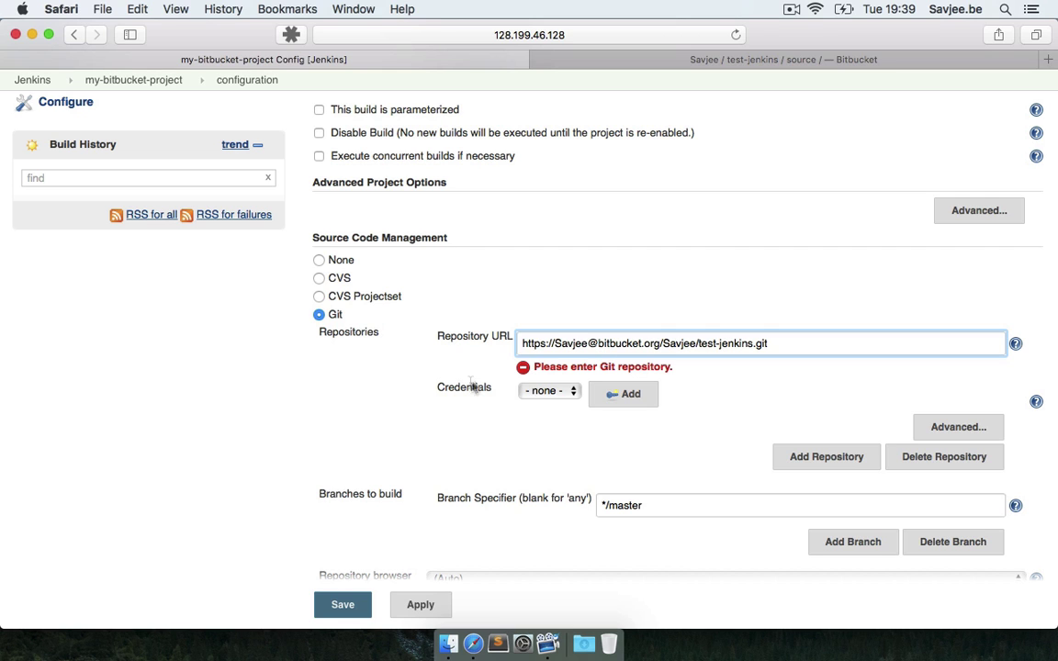
scroll(553, 423, "down", 2)
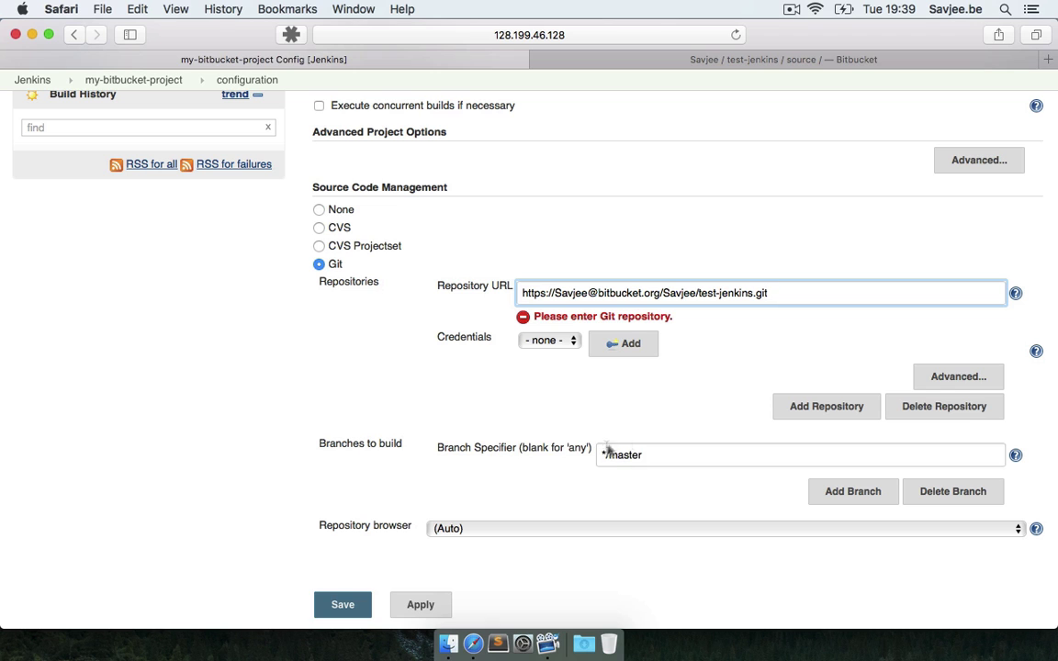
scroll(640, 440, "down", 2)
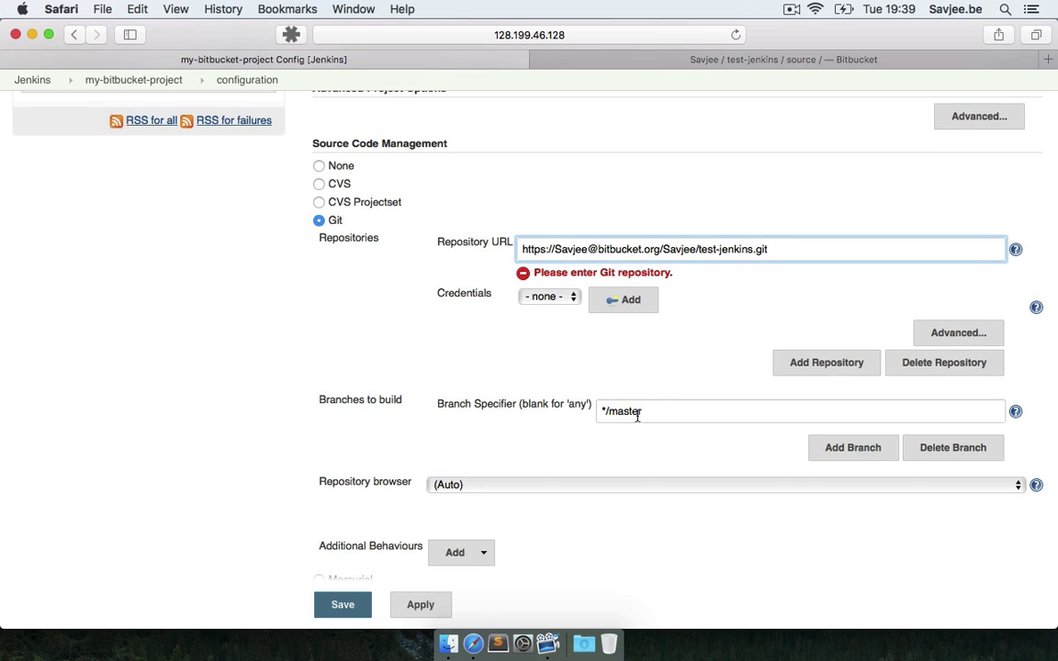
scroll(640, 414, "down", 3)
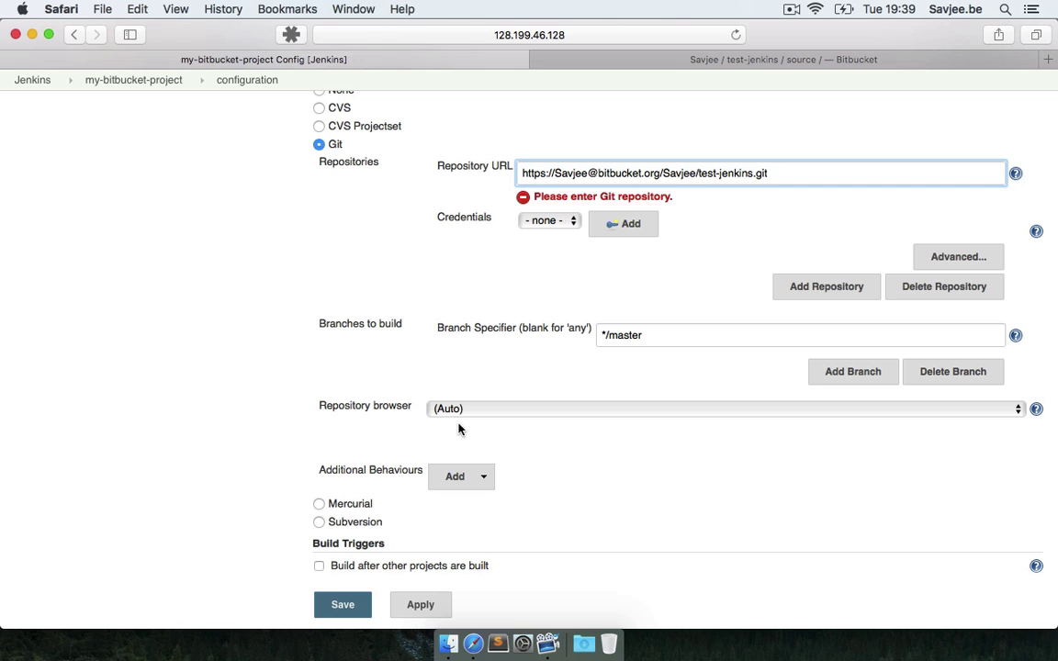
scroll(459, 429, "down", 5)
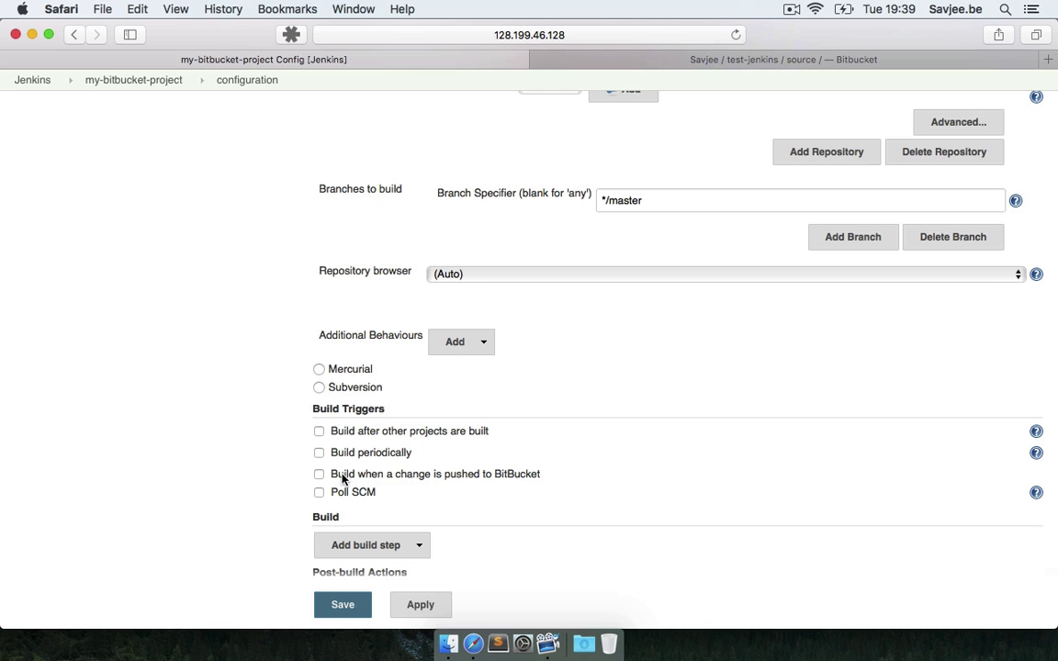
Enable building when a change is pushed to BitBucket and save the job configuration
left_click(409, 479)
scroll(509, 496, "down", 2)
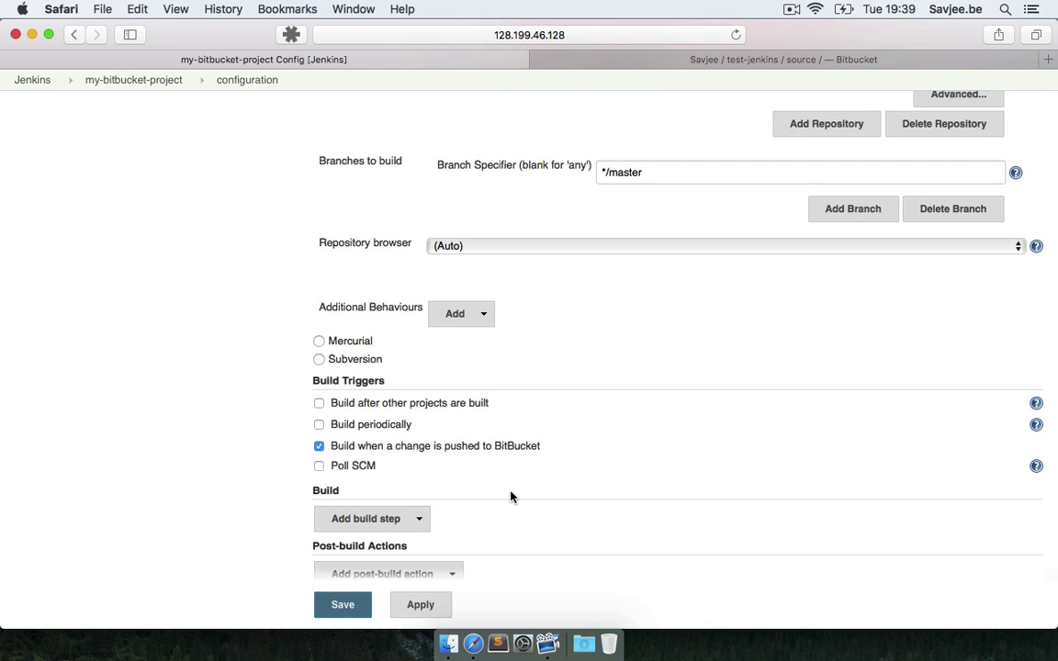
scroll(510, 495, "down", 2)
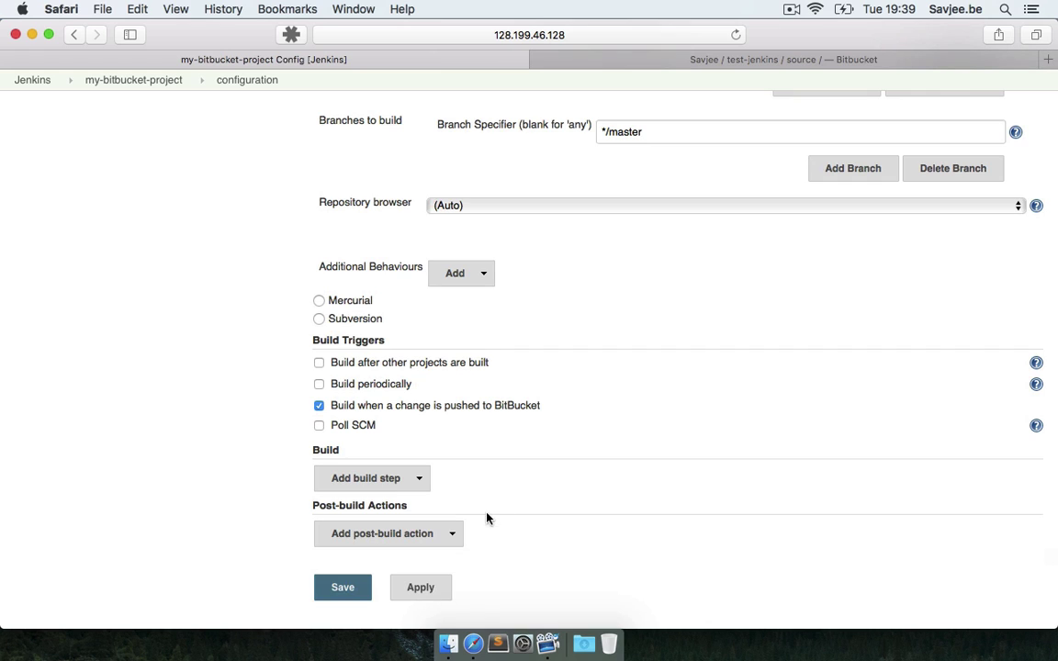
left_click(360, 587)
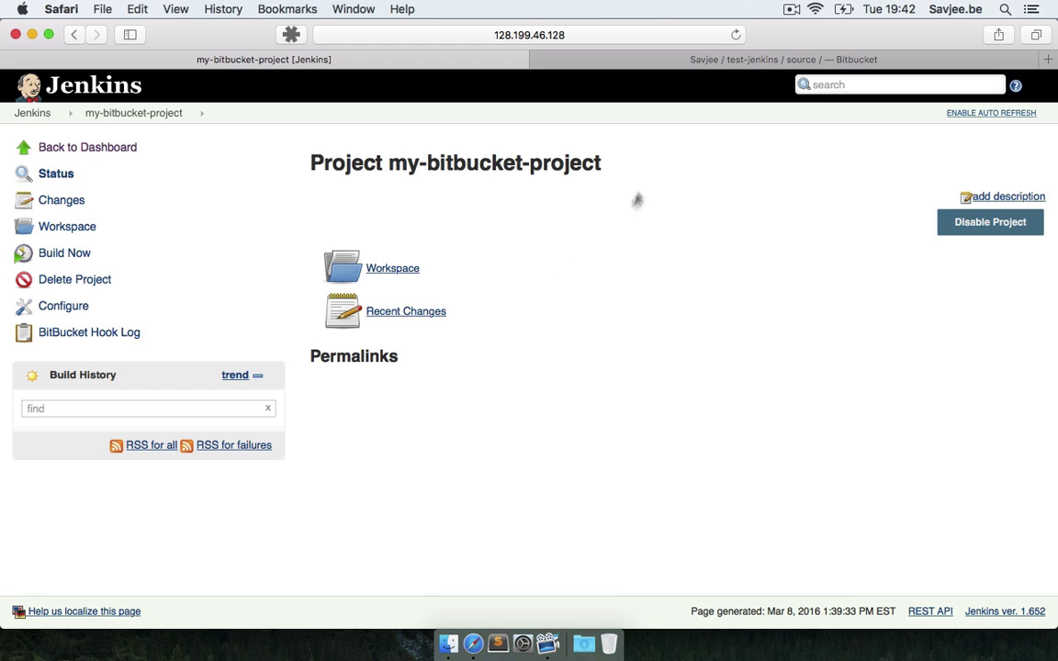
left_click(705, 61)
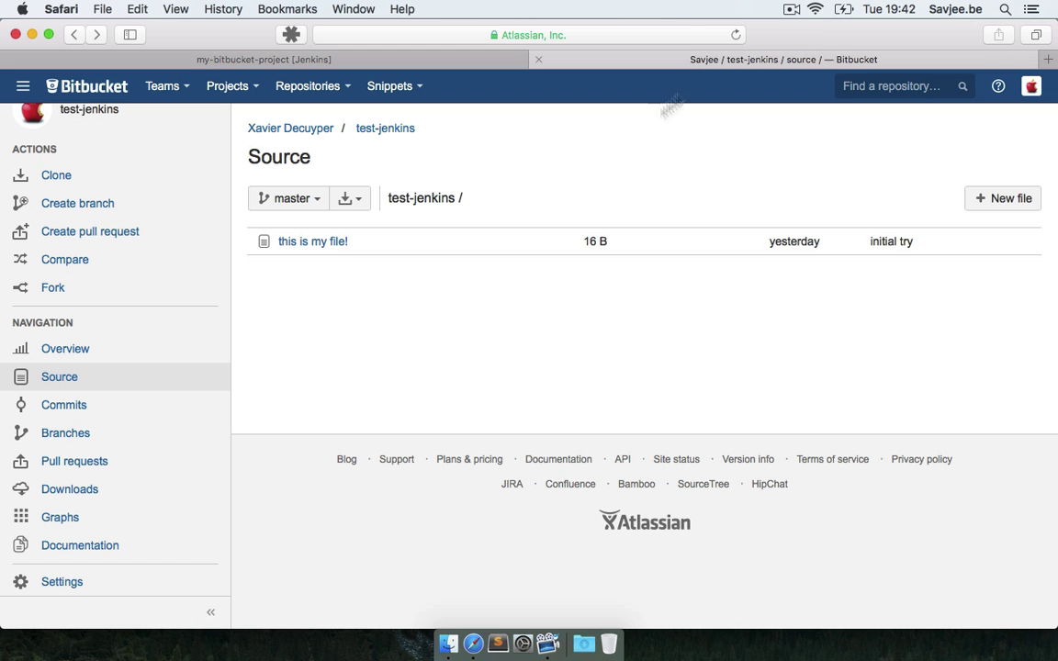
Start a new webhook in test-jenkins' repository settings, titled jenkins
left_click(84, 586)
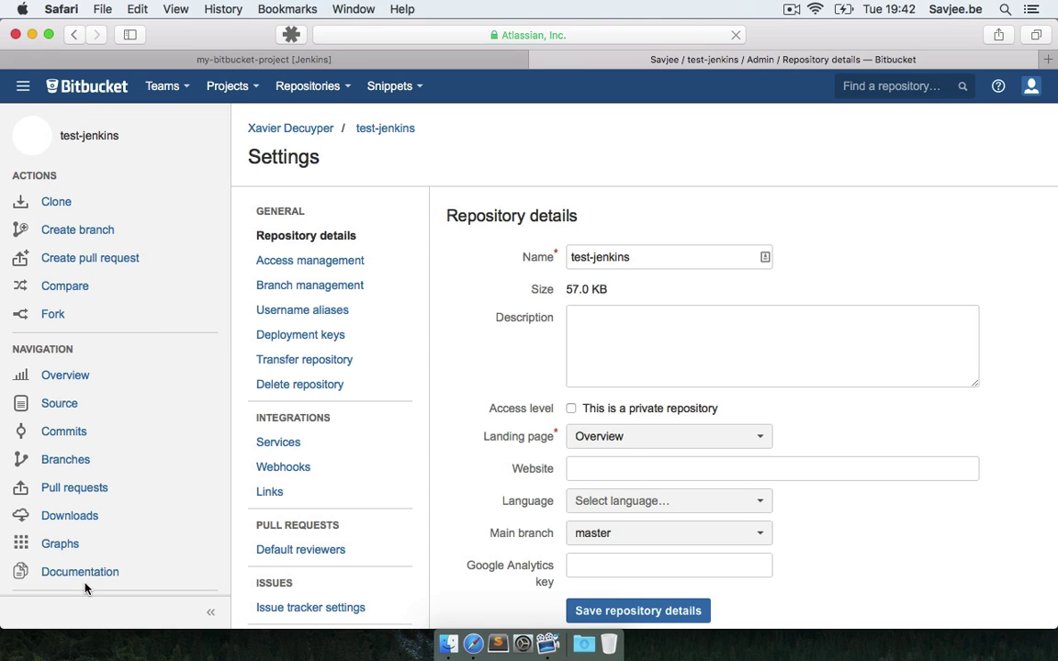
left_click(299, 471)
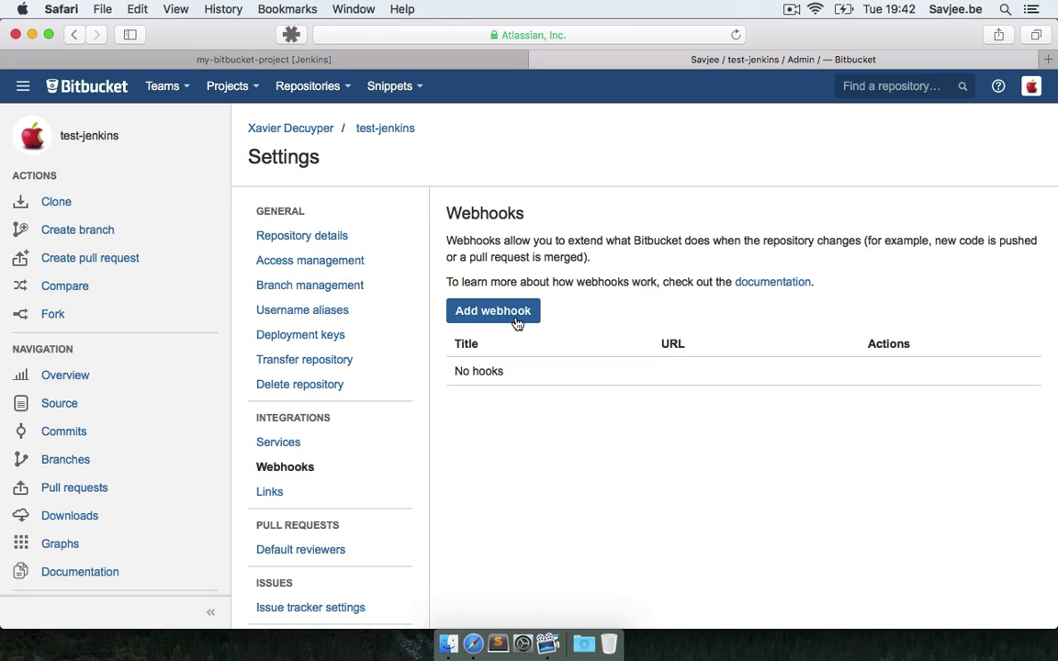
left_click(515, 320)
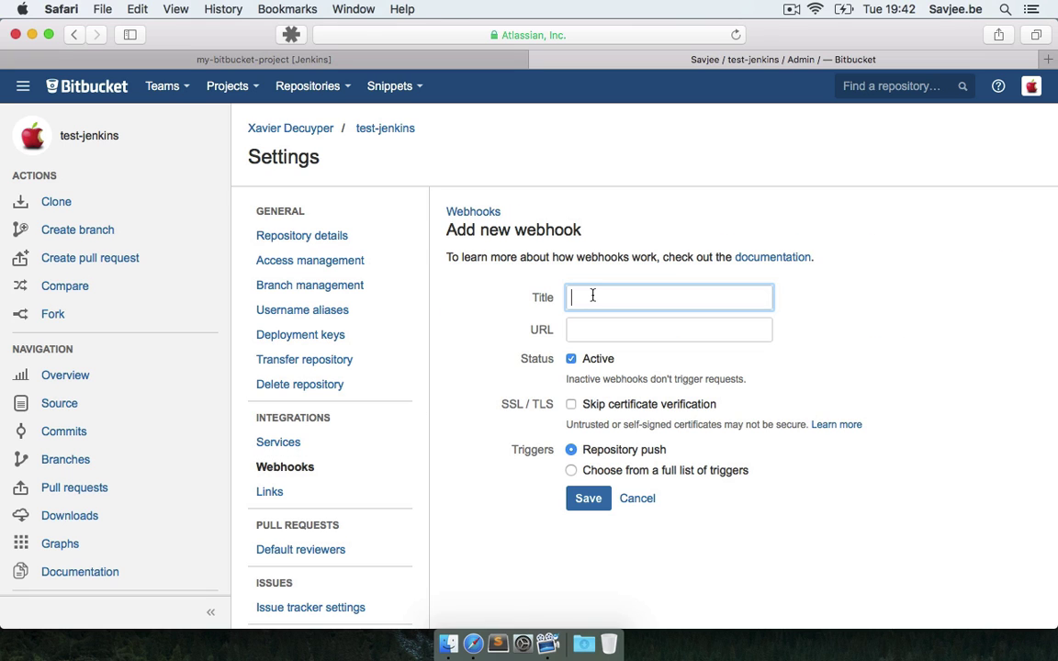
type("jenkins")
key("Tab")
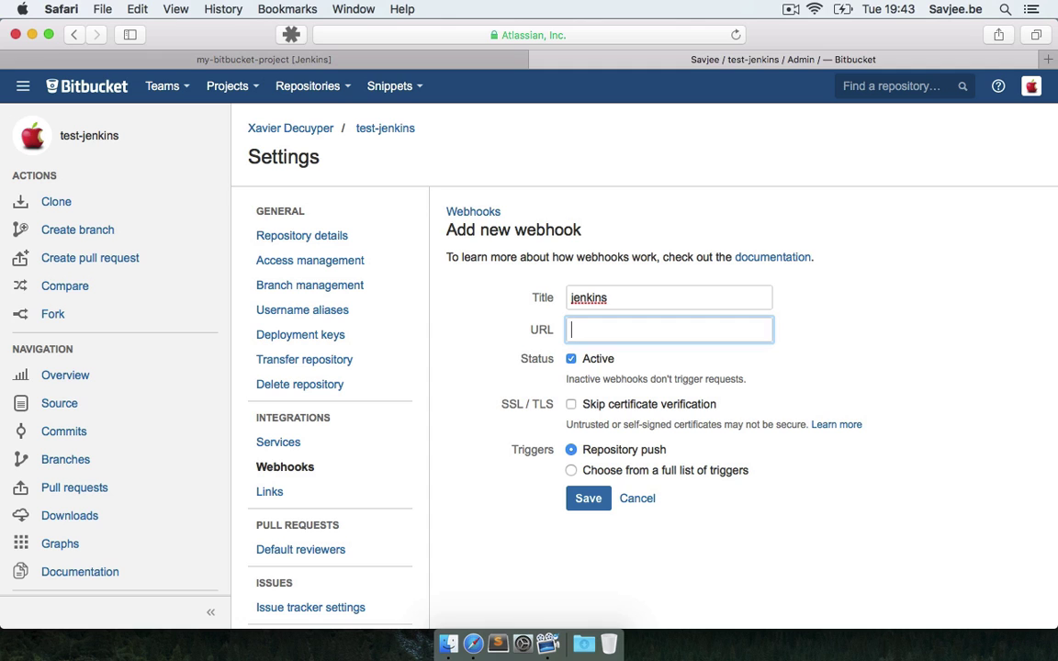
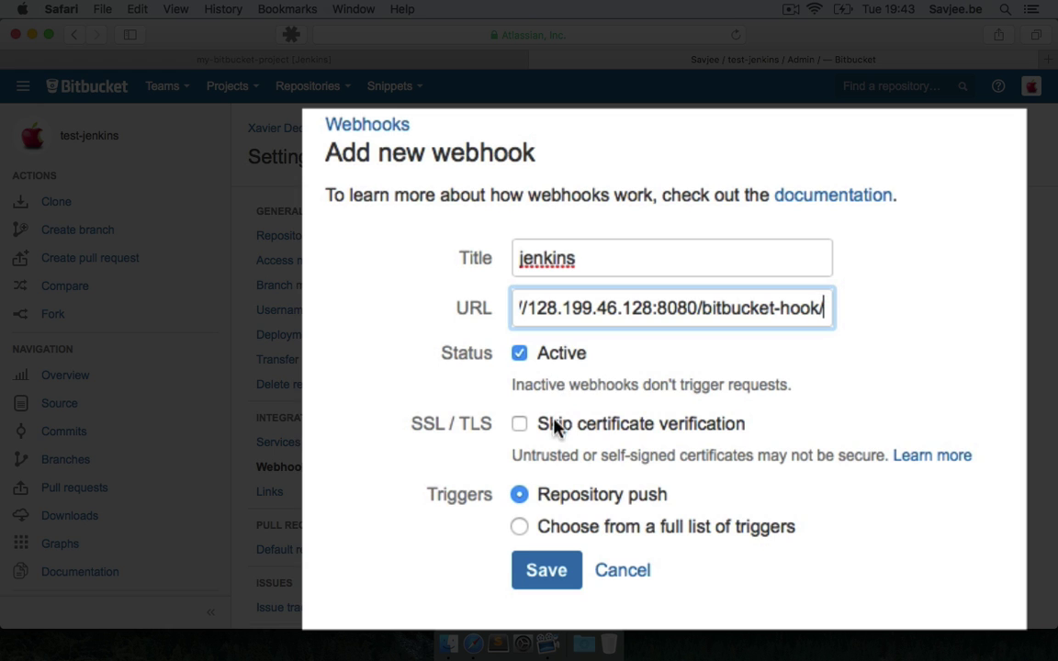
scroll(493, 384, "down", 2)
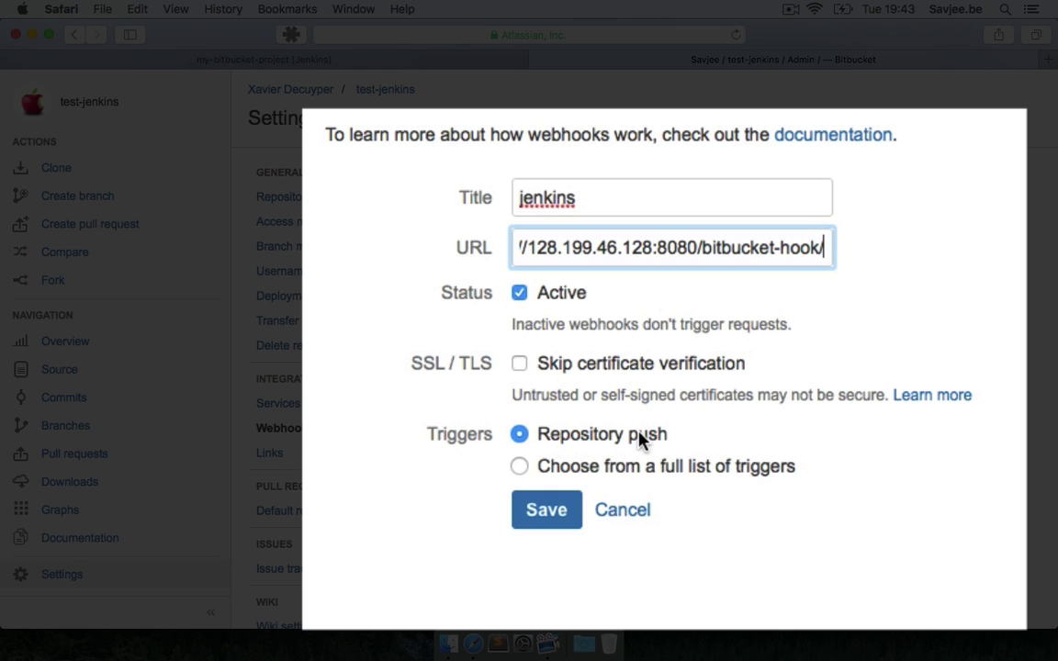
left_click(569, 512)
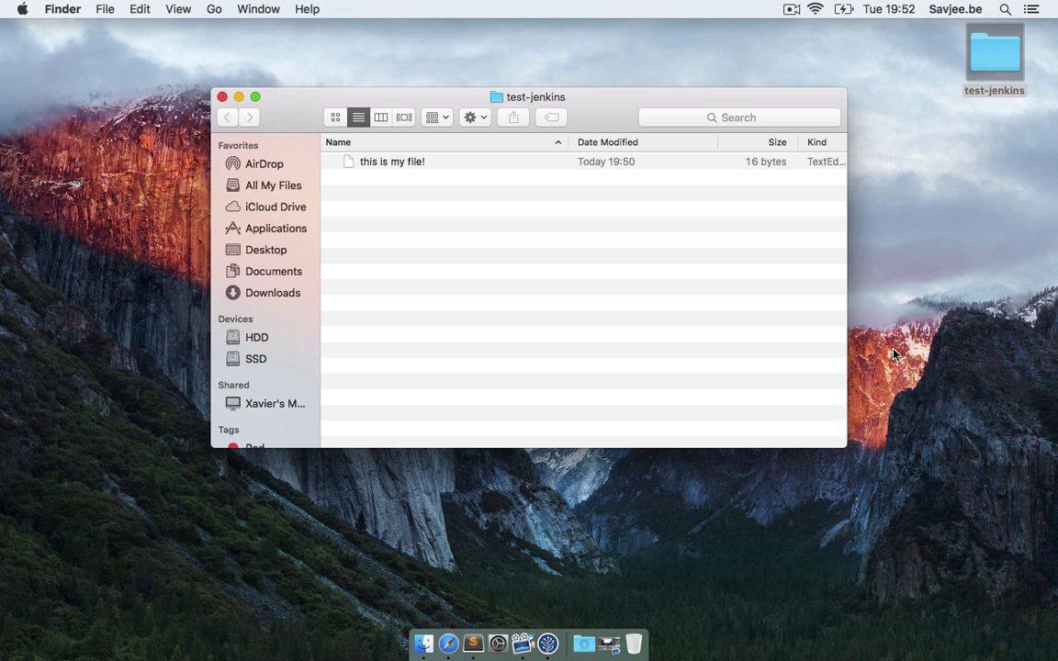
Append the line 'And this is awesome!' to 'this is my file!' in Sublime Text, then save and close
left_click_drag(374, 163, 473, 643)
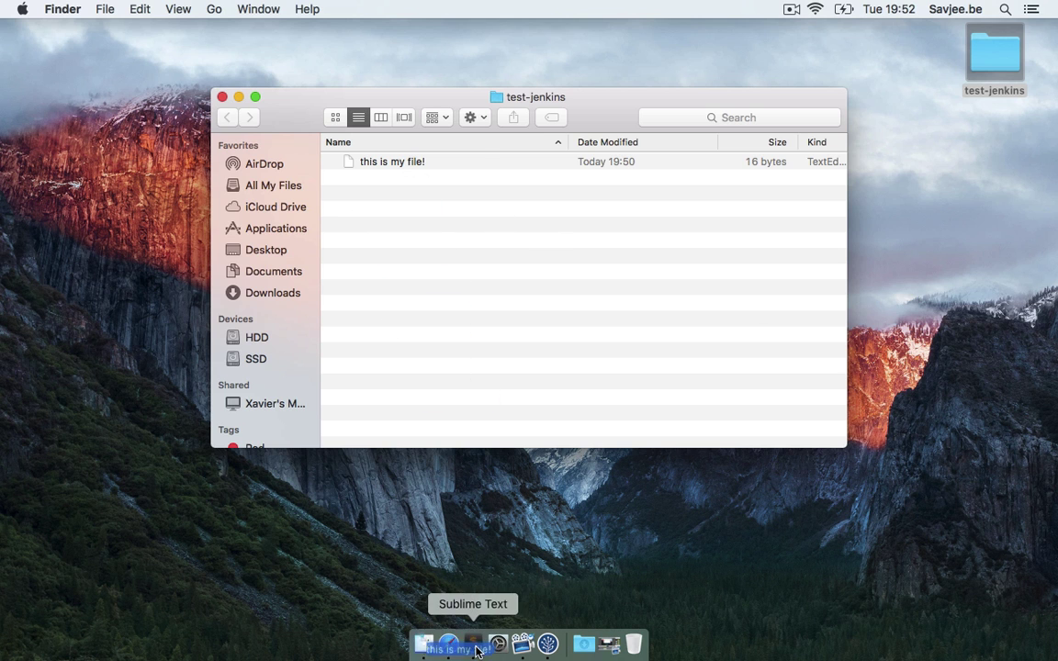
key("Return")
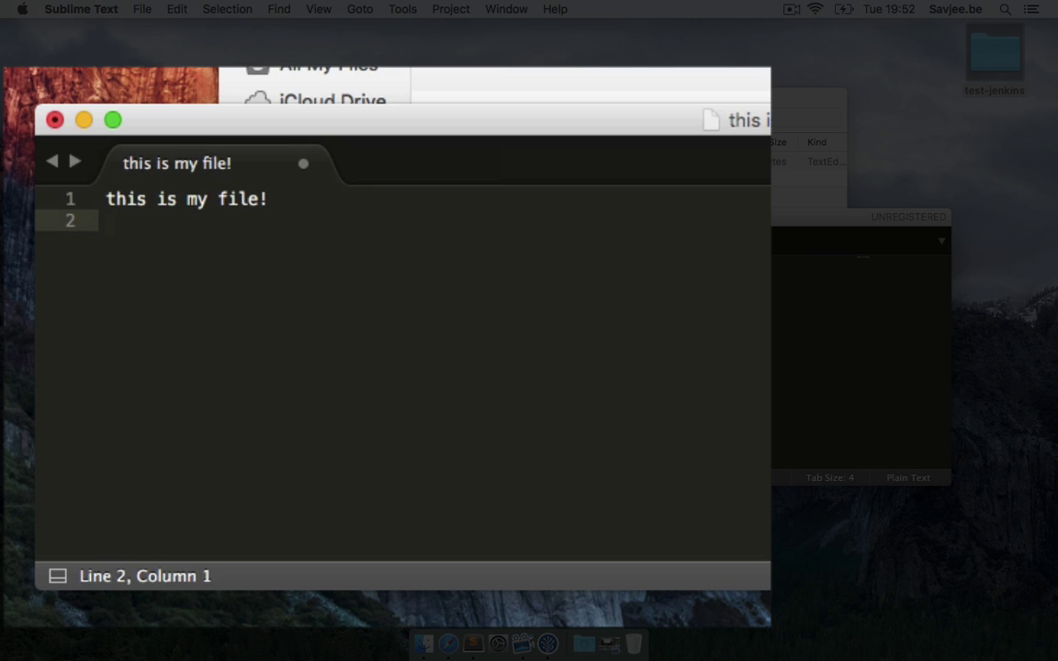
type("And this is awesome!")
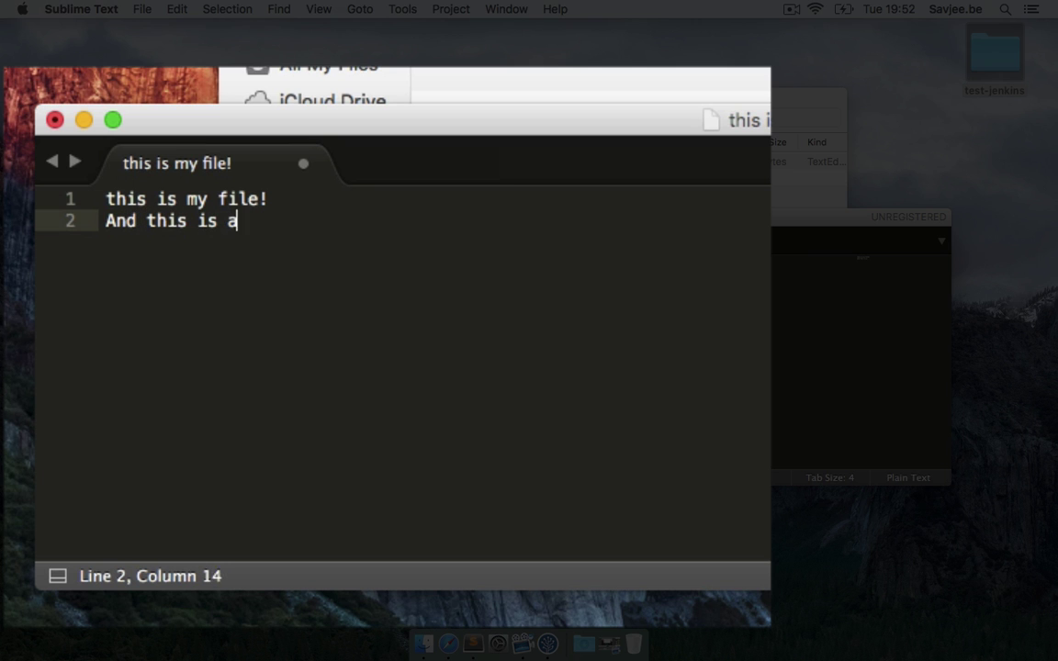
key("super+s")
key("super+w")
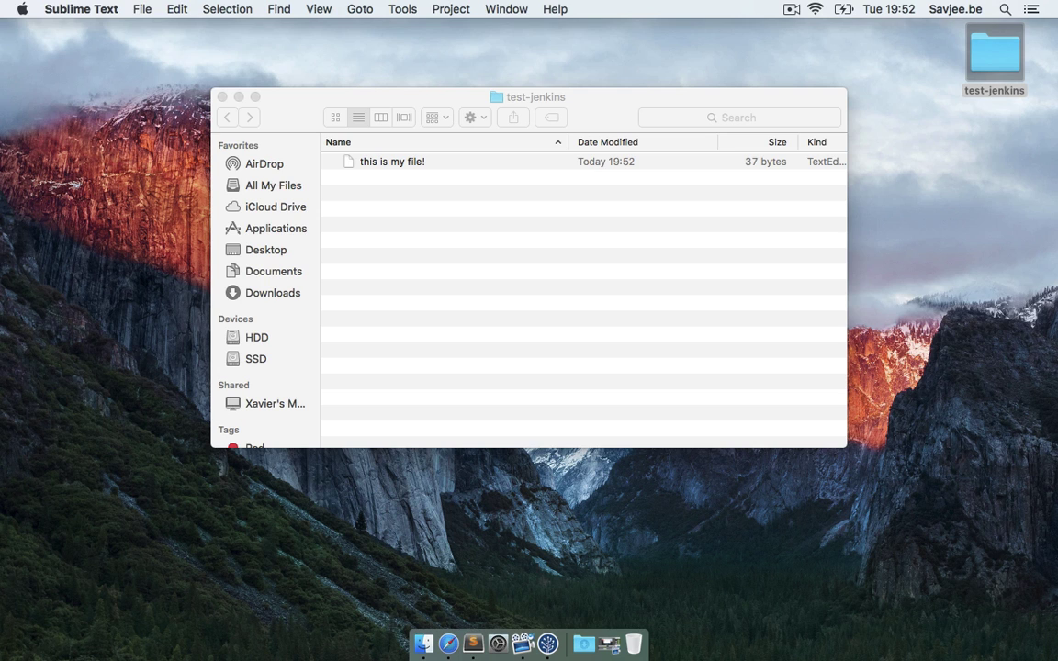
Open the test-jenkins repository in SourceTree and stage the changed file
left_click(547, 643)
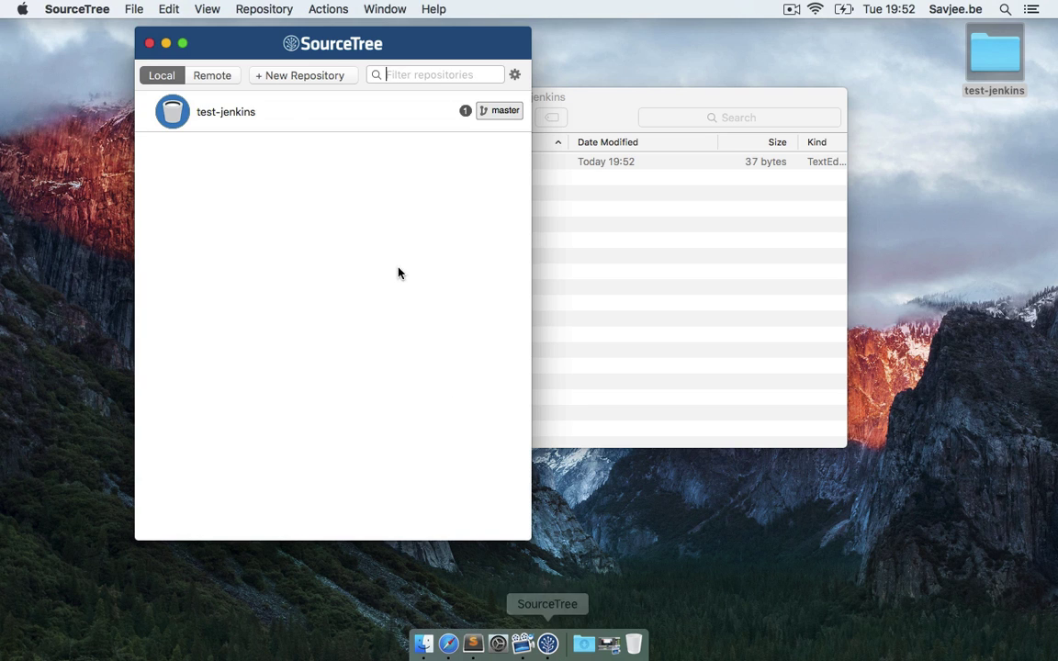
double_click(280, 129)
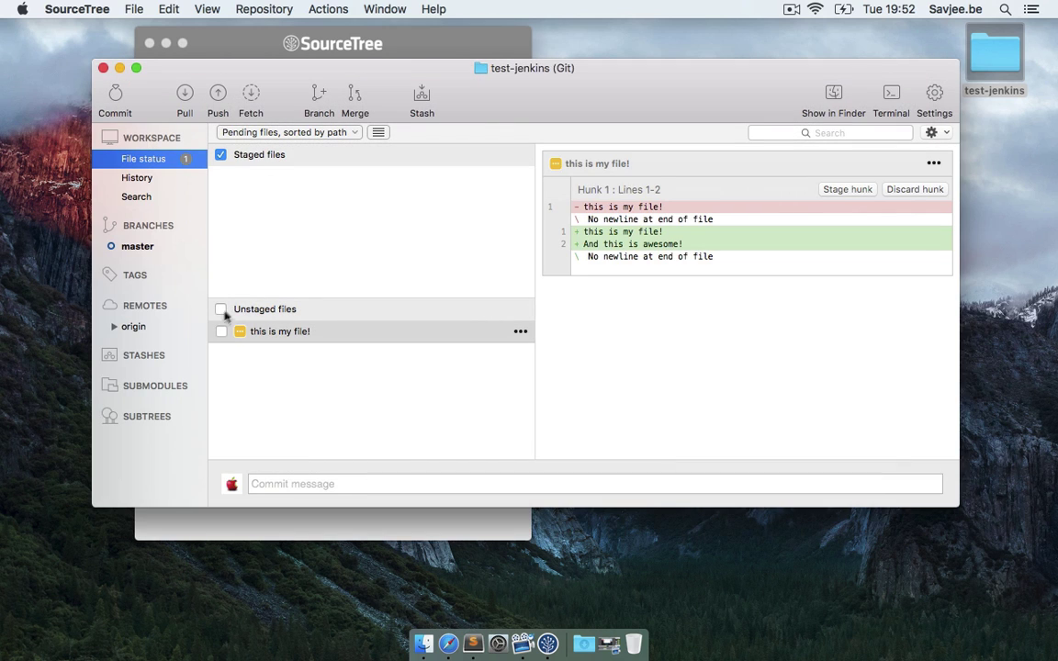
left_click(220, 331)
left_click(327, 483)
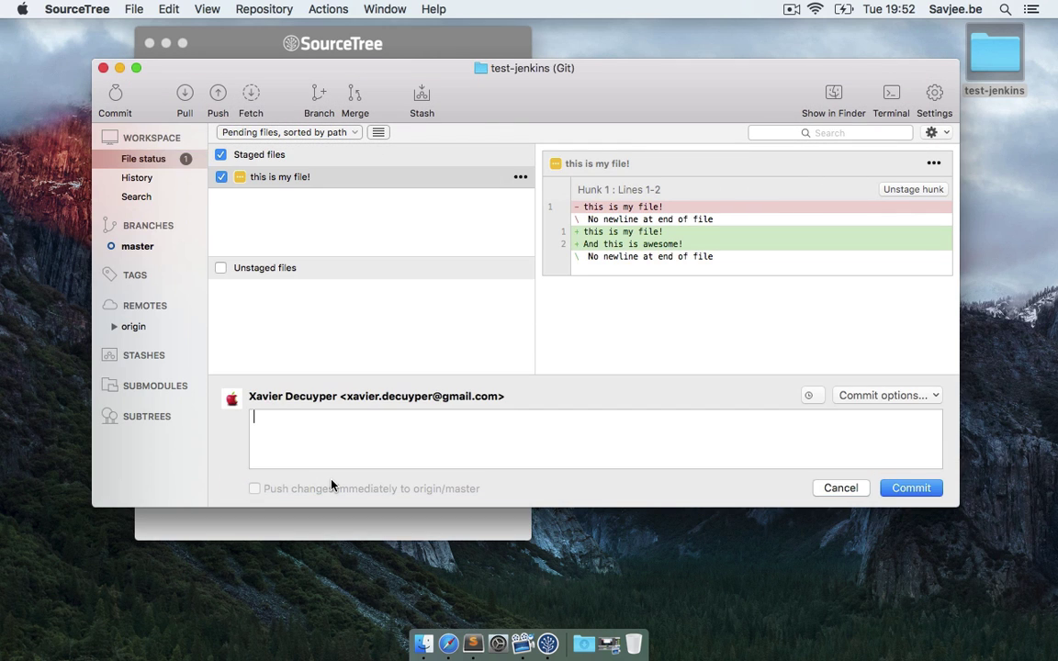
Commit with message 'This is an awesome commit that will be build by Jenkins', pushing to origin/master
type("This is a")
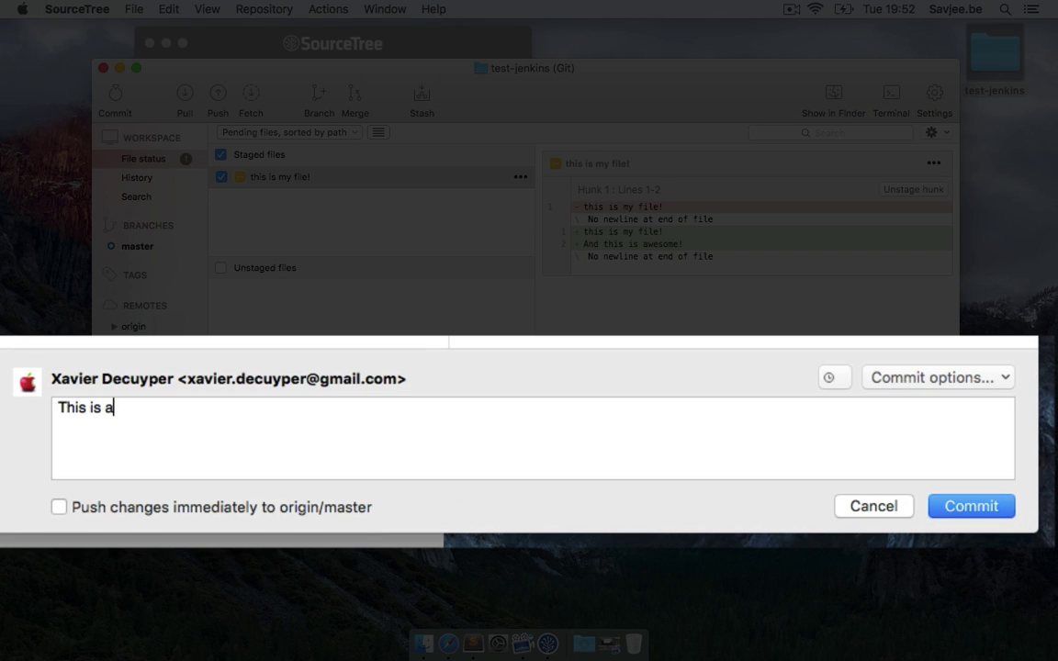
type("n awesome c")
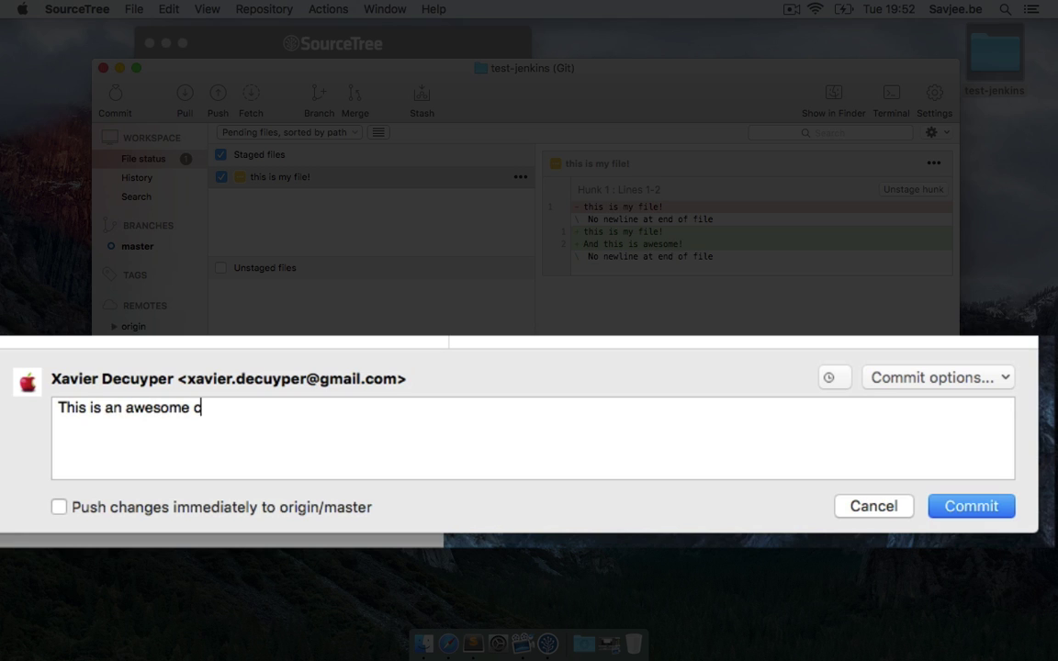
type("ommit that will be dep")
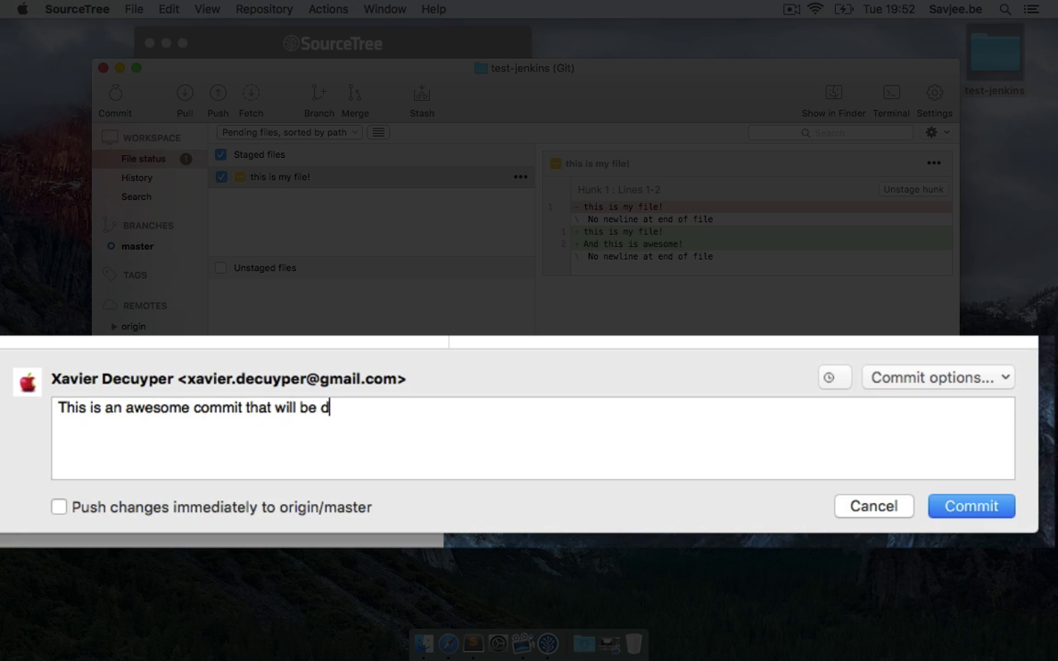
key("BackSpace")
key("BackSpace")
key("BackSpace")
type("build by Jeni")
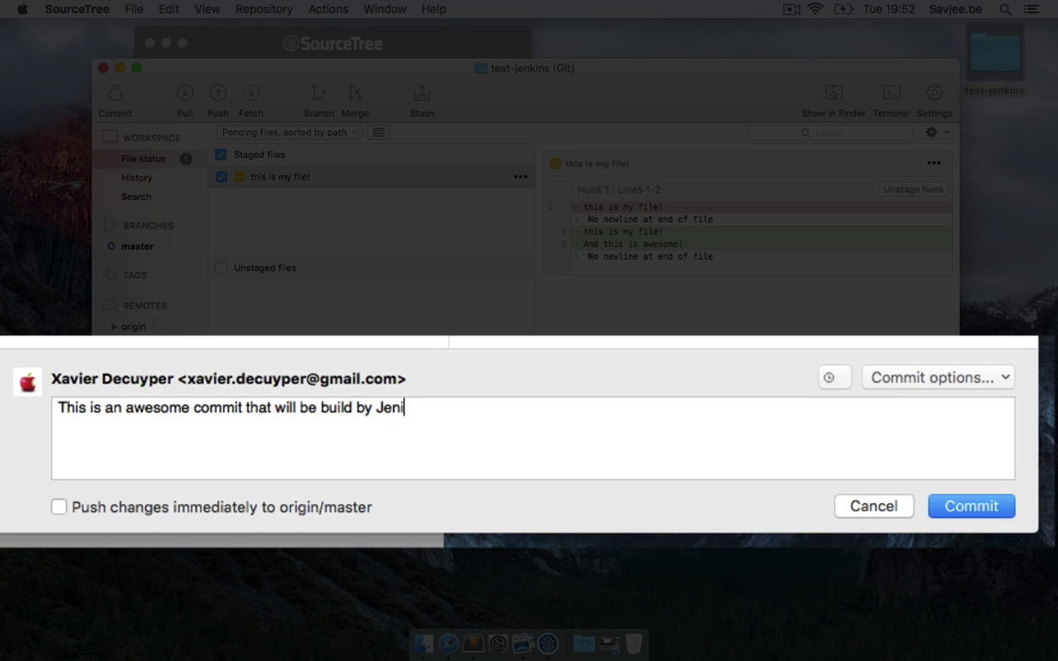
key("BackSpace")
type("kins")
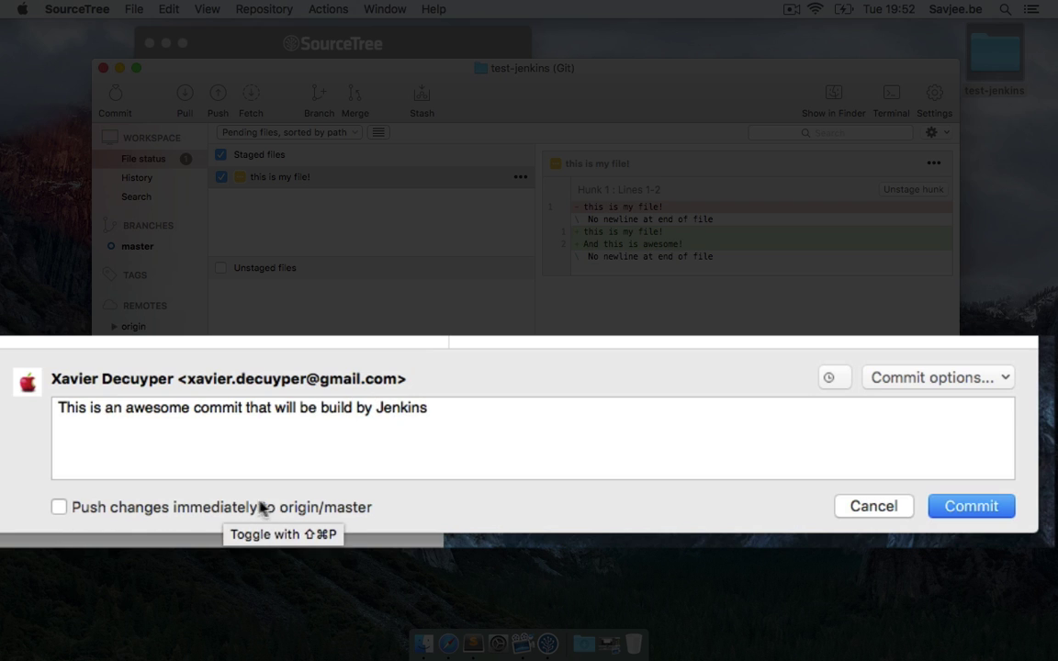
left_click(314, 507)
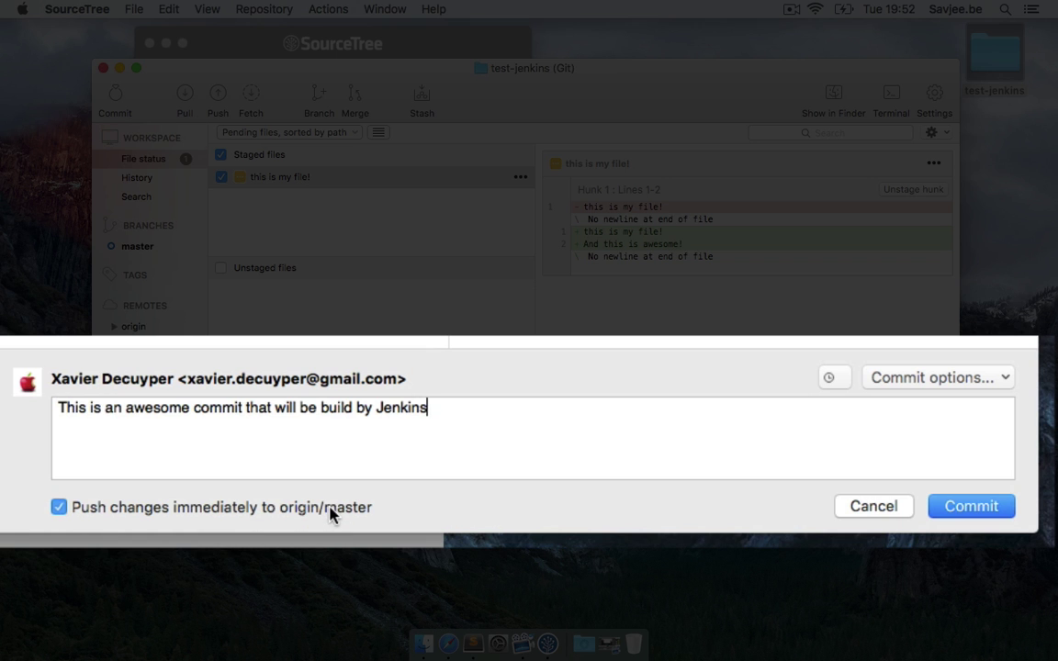
left_click(990, 509)
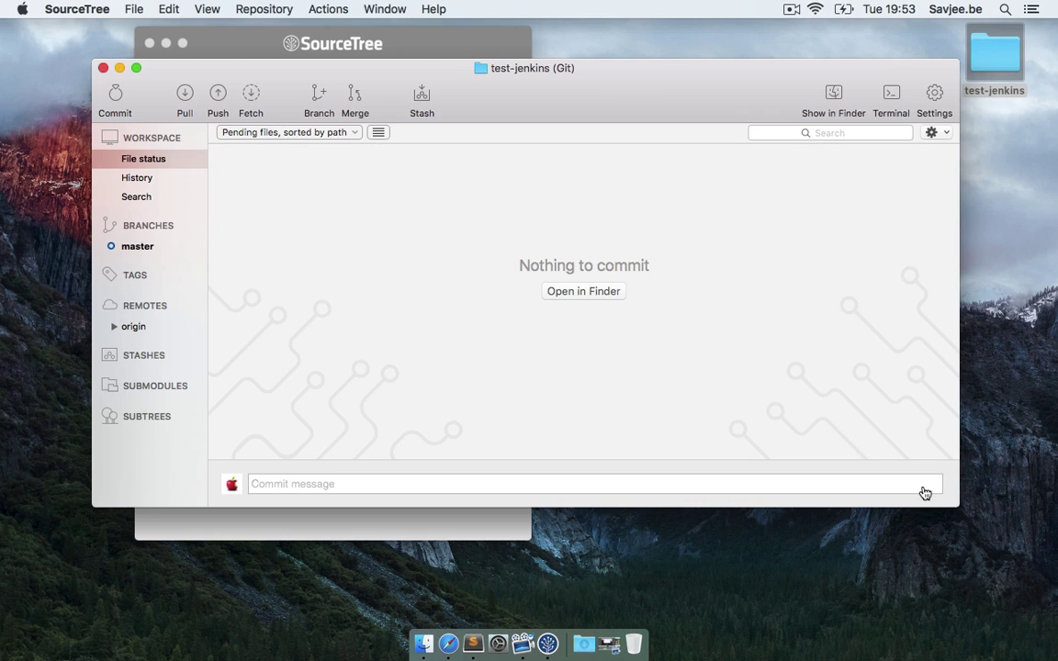
left_click(448, 644)
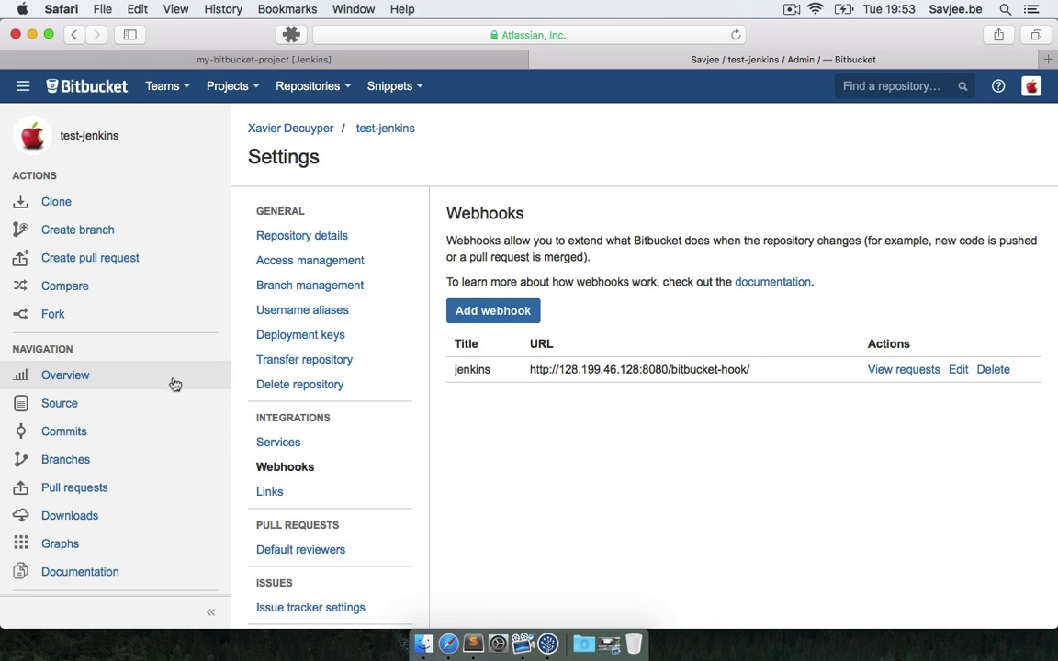
View the test-jenkins repository's commit history in Bitbucket
left_click(129, 431)
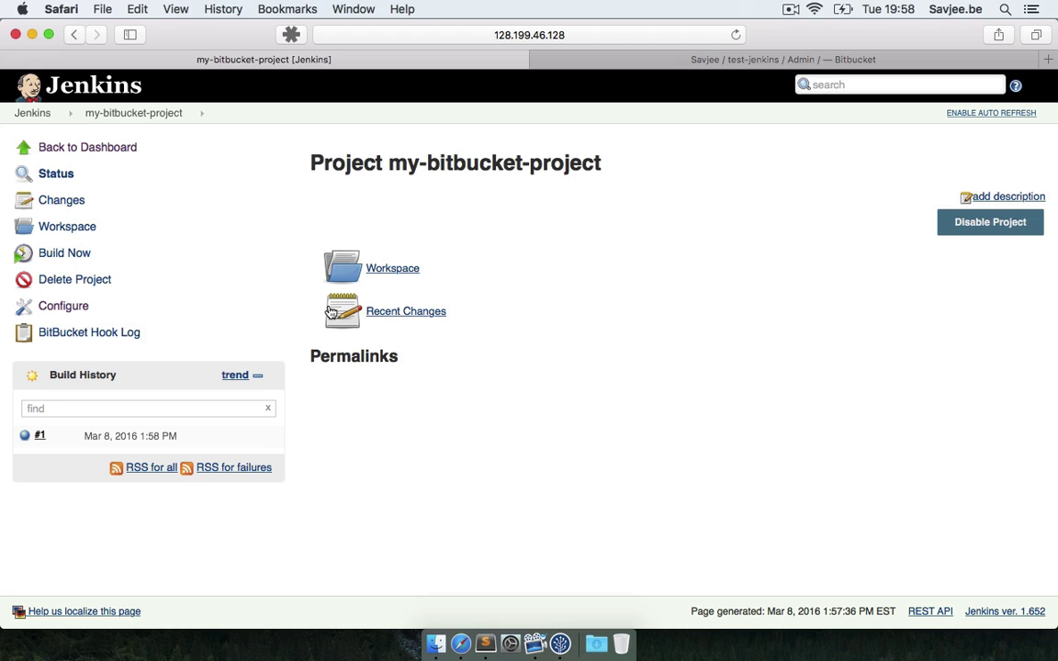
Open build #1 and check its 'No changes.' note, started by a BitBucket push
left_click(41, 438)
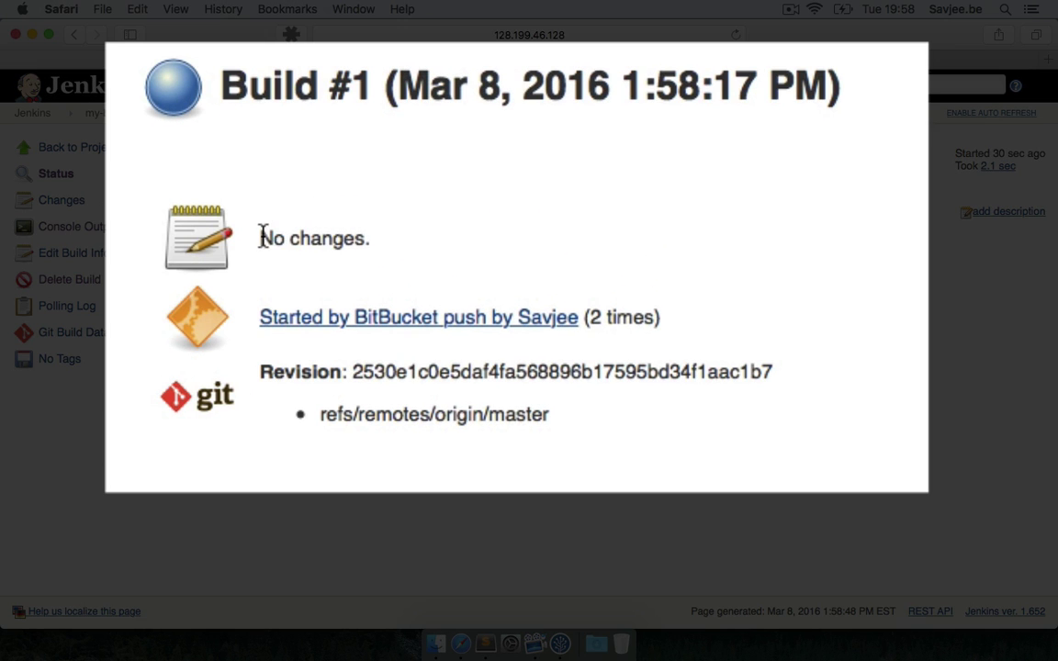
left_click_drag(376, 251, 436, 252)
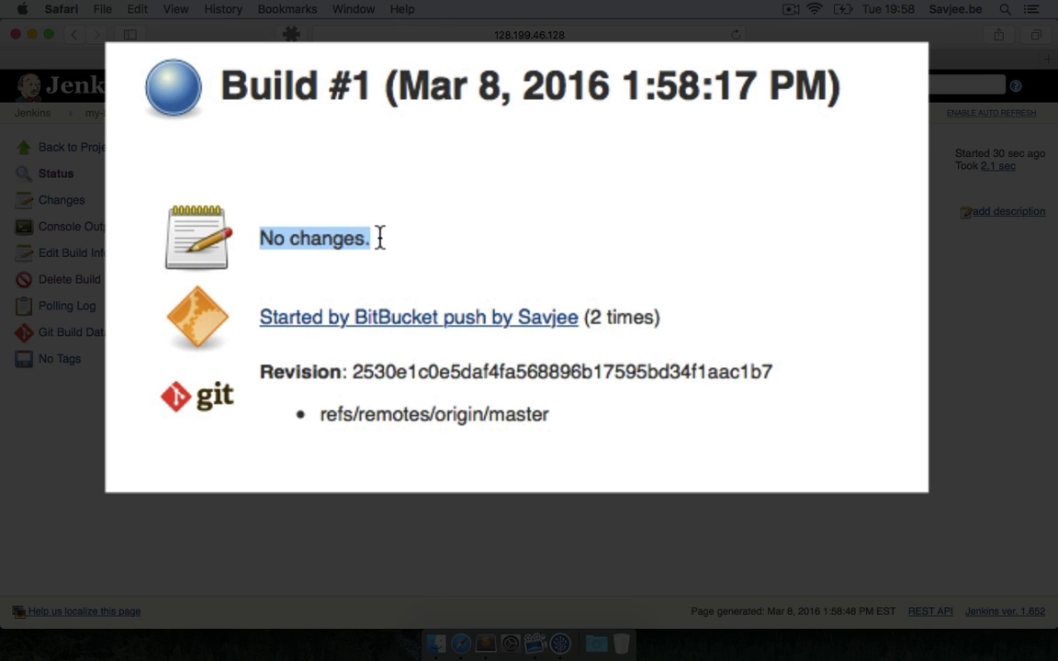
left_click(318, 238)
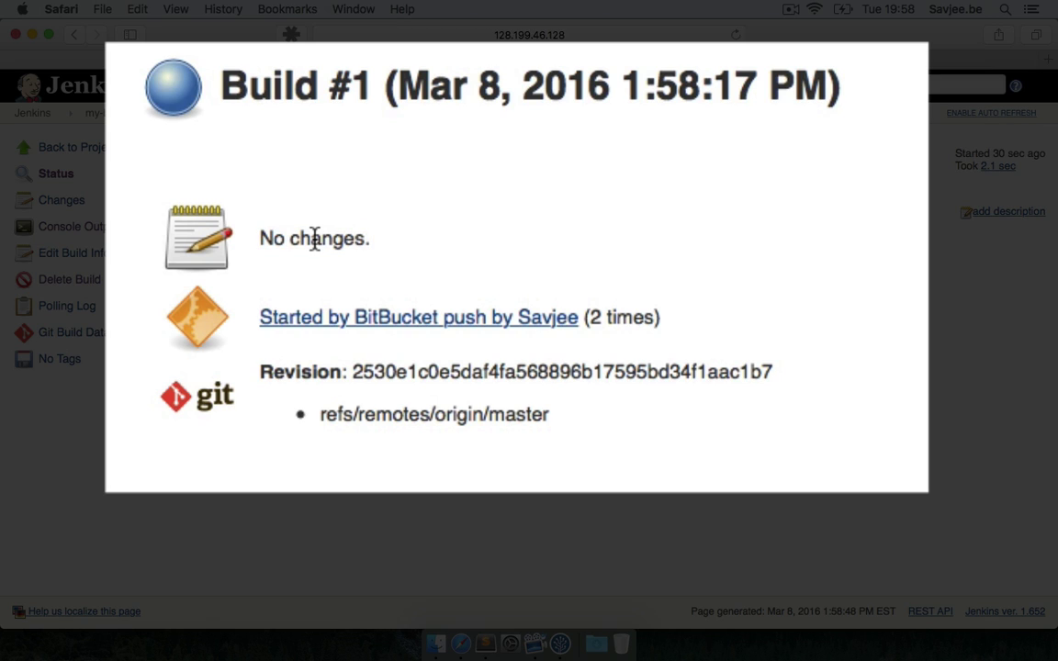